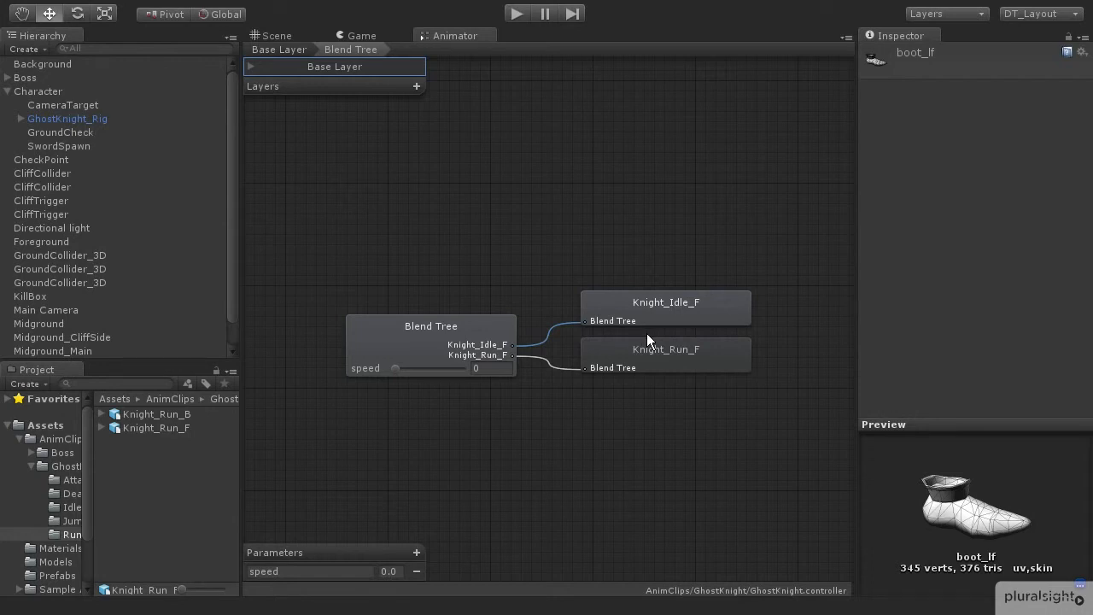
- Create a state from a new blend tree in the Base Layer and place it directly below Grounded_F
left_click(280, 50)
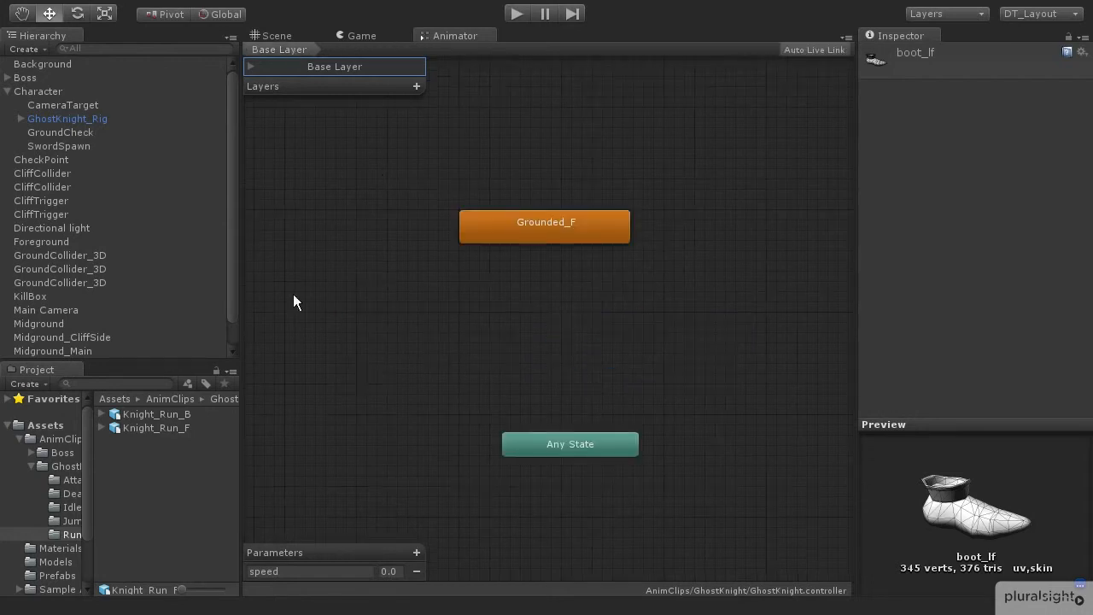
left_click(551, 232)
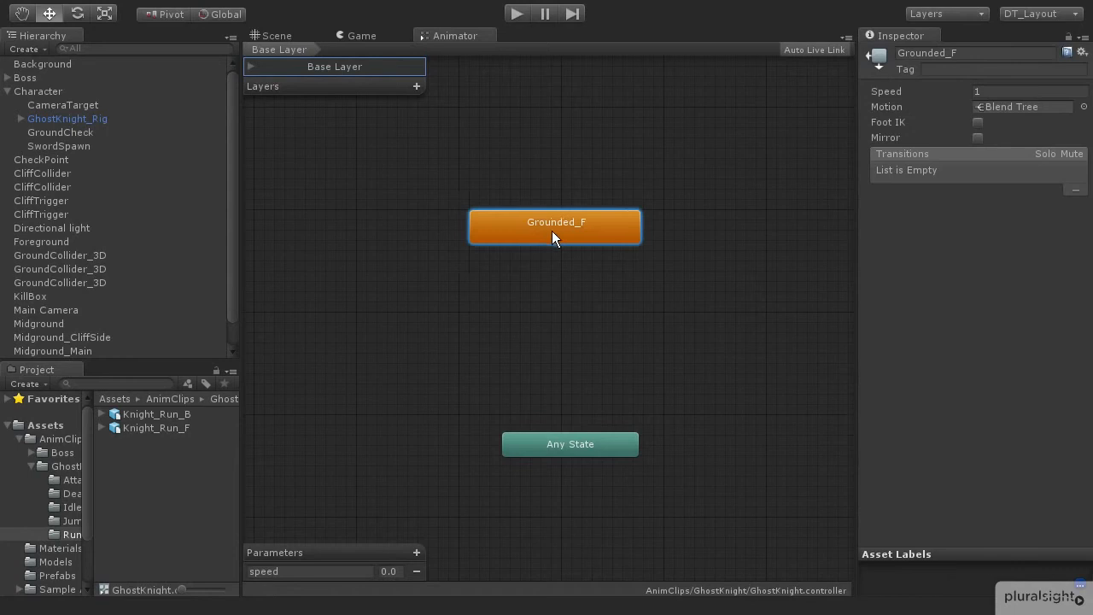
right_click(515, 320)
mouse_move(567, 327)
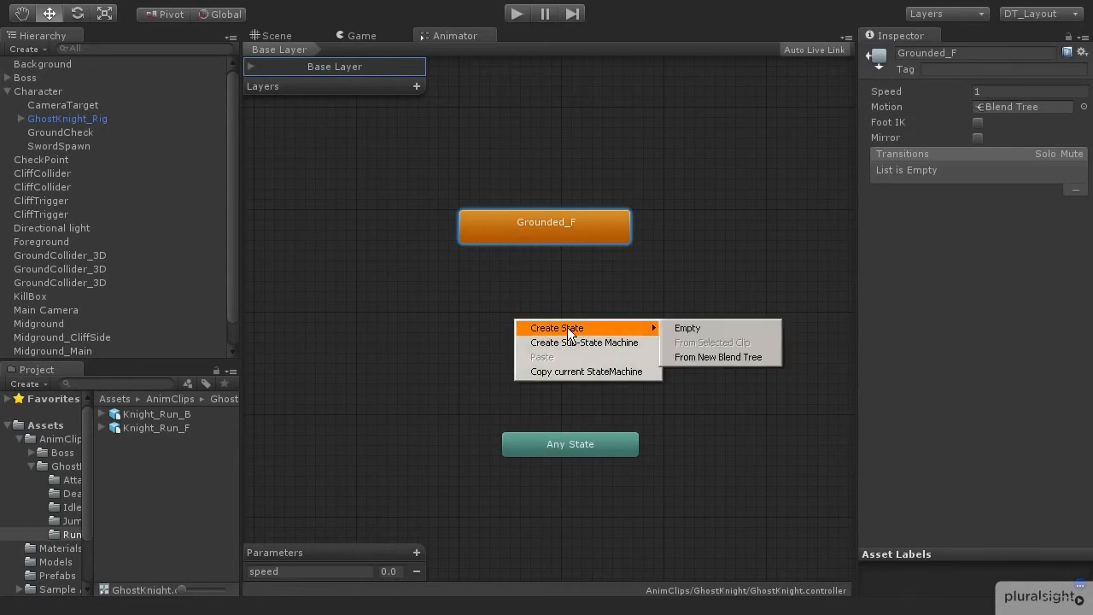
left_click(698, 355)
left_click_drag(593, 340, 541, 338)
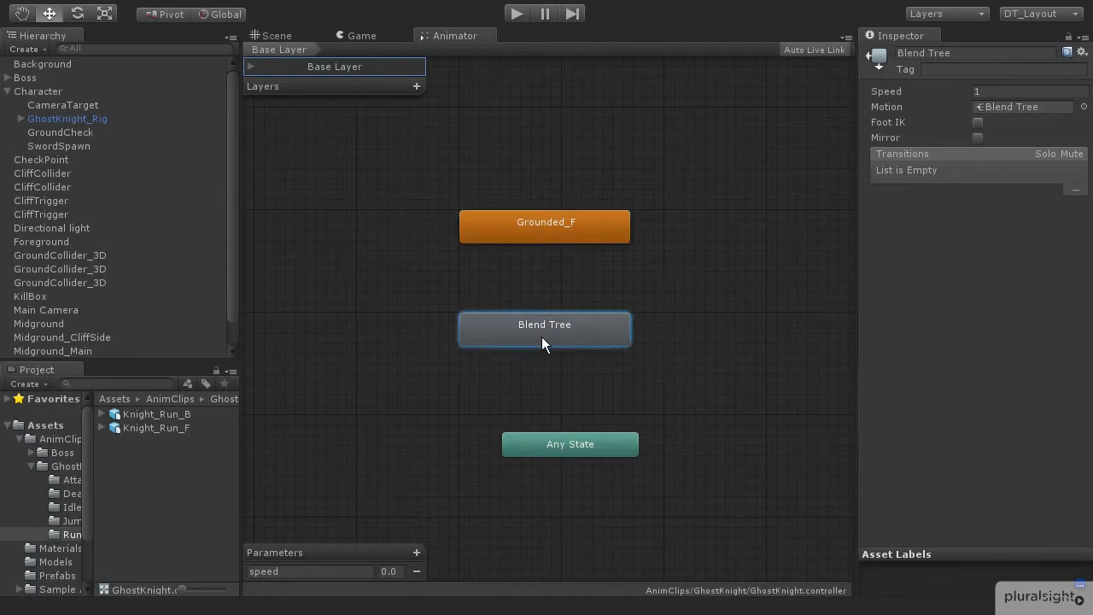
- Rename the new blend tree state as Grounded_B
left_click(972, 52)
type("Grounded_")
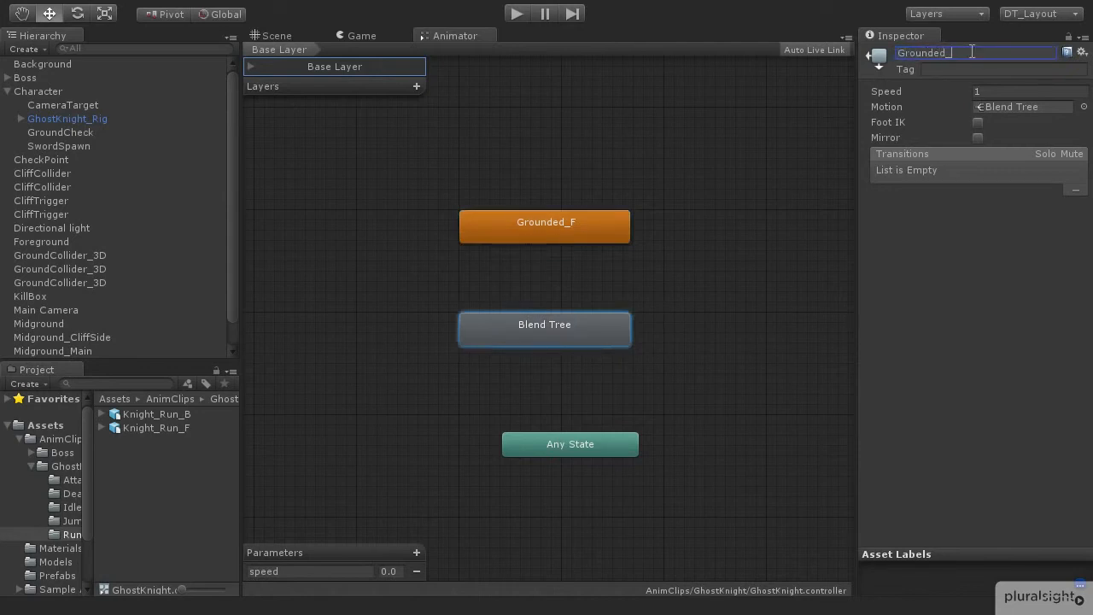
type("B")
key("Return")
- Open the Grounded_B blend tree and add two empty motion fields to it
double_click(565, 325)
middle_click_drag(624, 316, 537, 309)
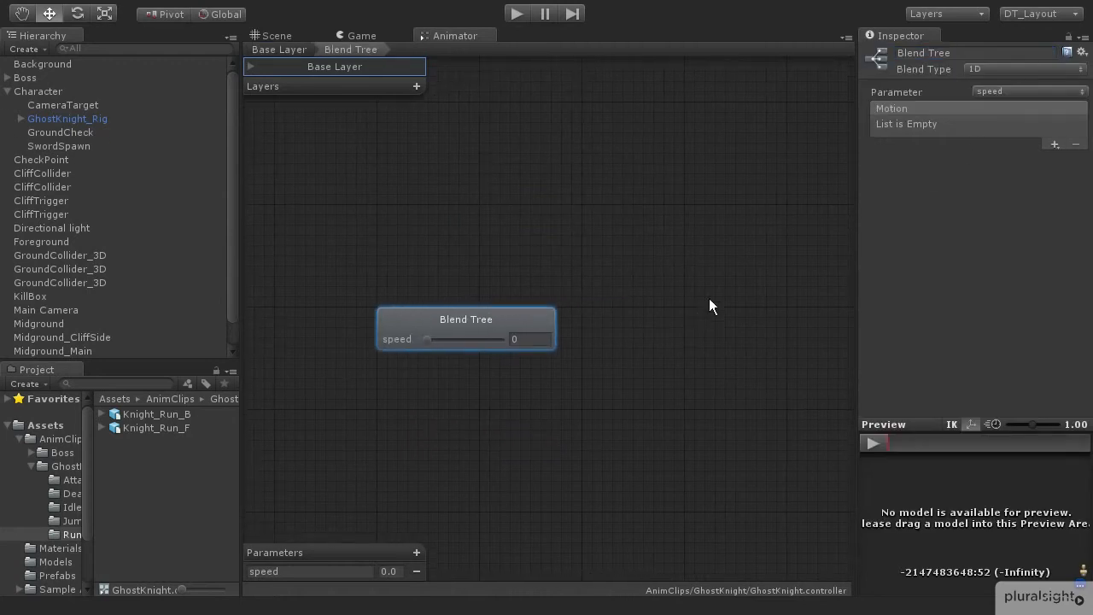
left_click(102, 414)
scroll(120, 454, "down", 2)
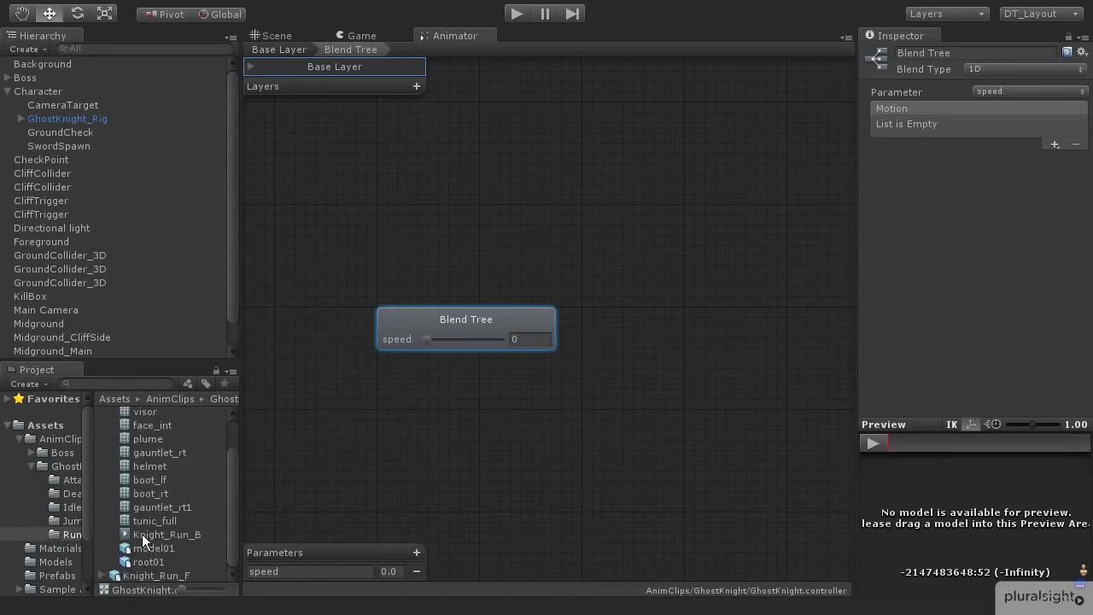
scroll(124, 482, "up", 2)
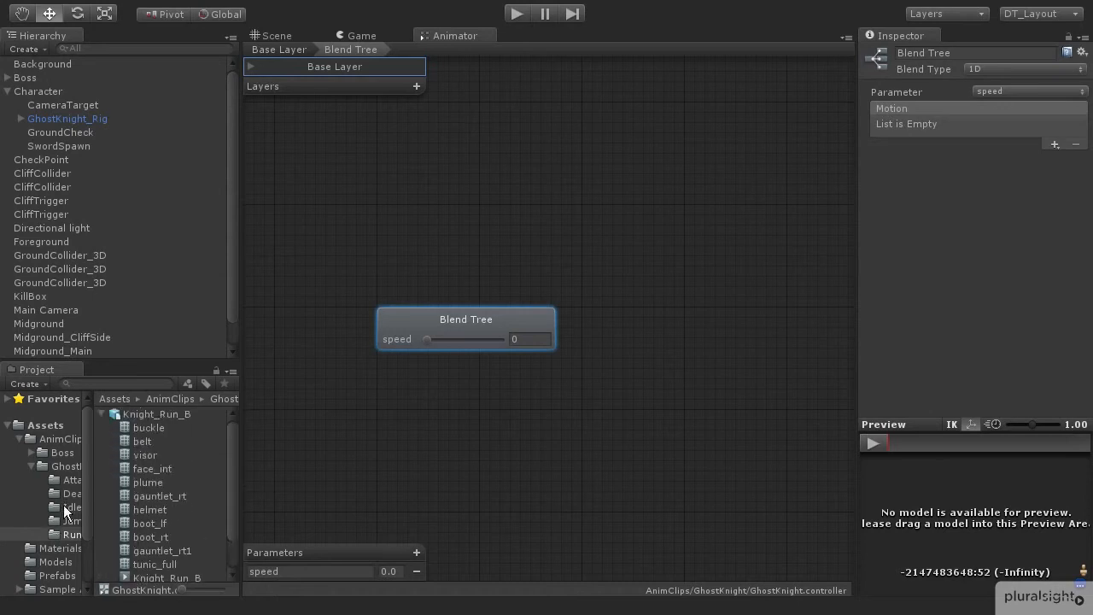
left_click(1054, 147)
left_click(1069, 157)
left_click(1056, 147)
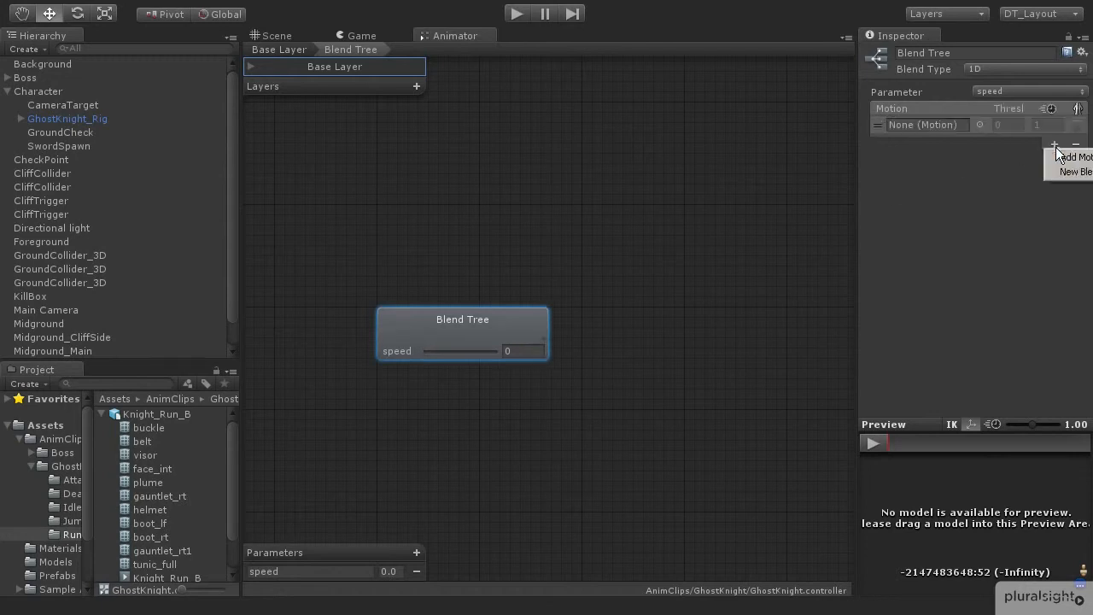
left_click(1061, 156)
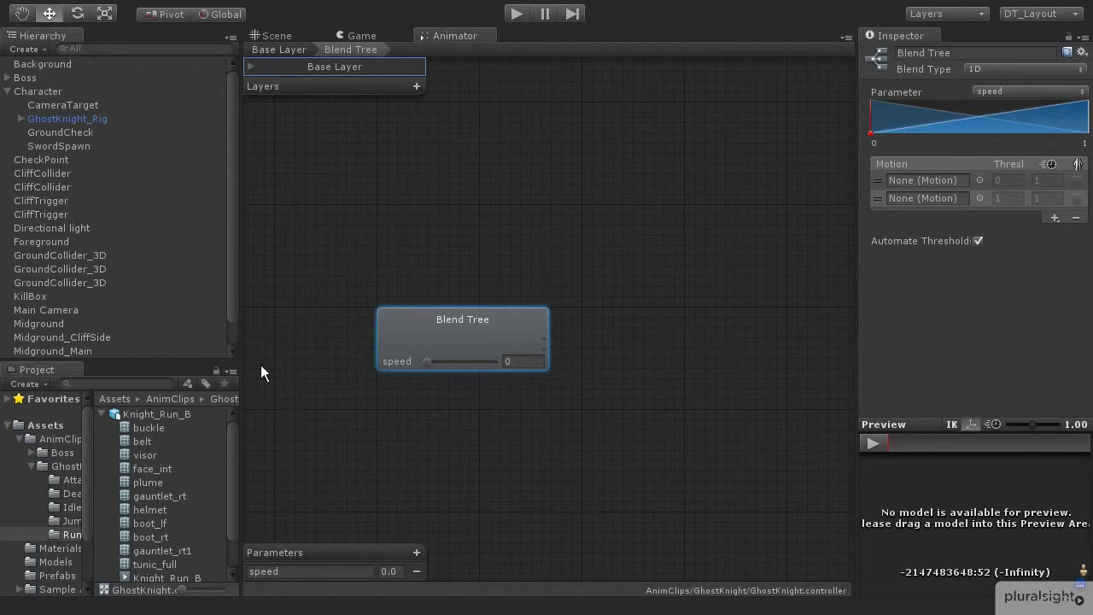
- Assign the Knight_Idle_B clip to the blend tree's first motion and the Knight_Run_B clip to its second
left_click(70, 506)
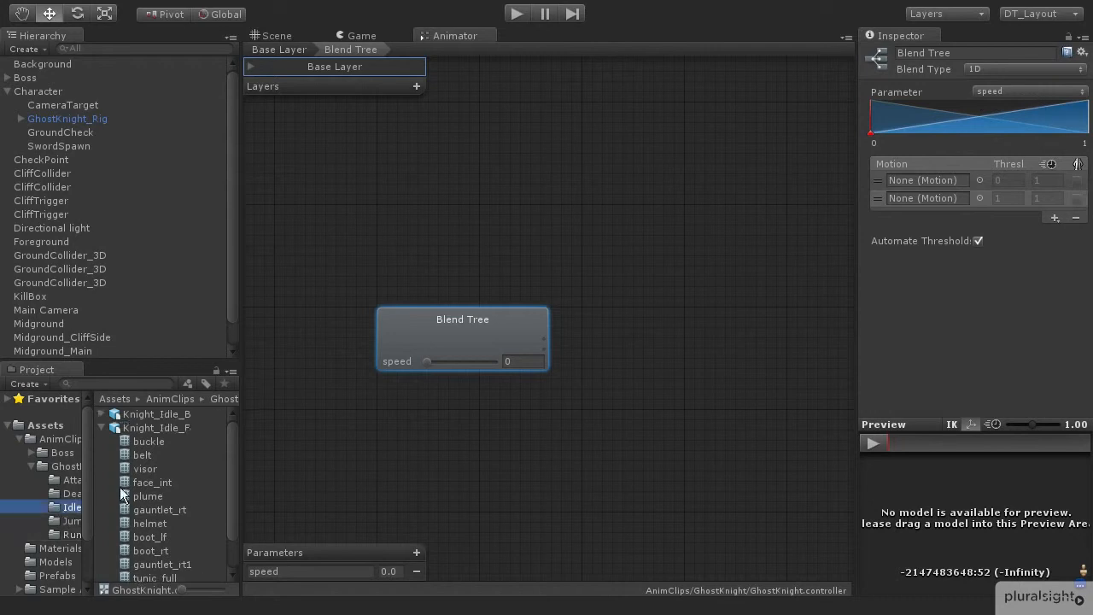
left_click(101, 427)
left_click(100, 415)
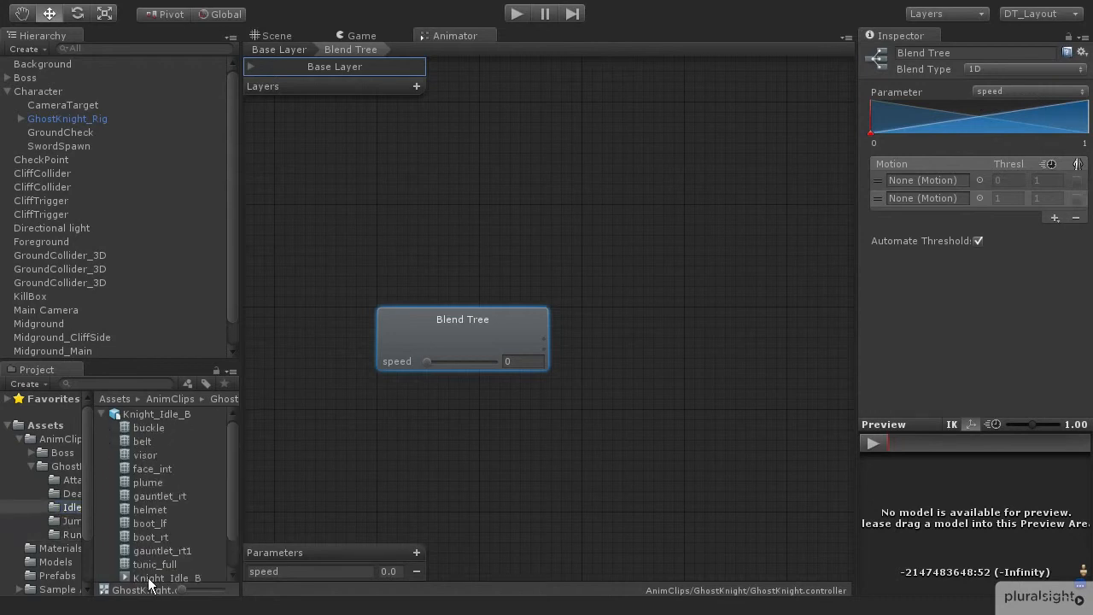
scroll(128, 529, "down", 2)
left_click_drag(141, 534, 893, 181)
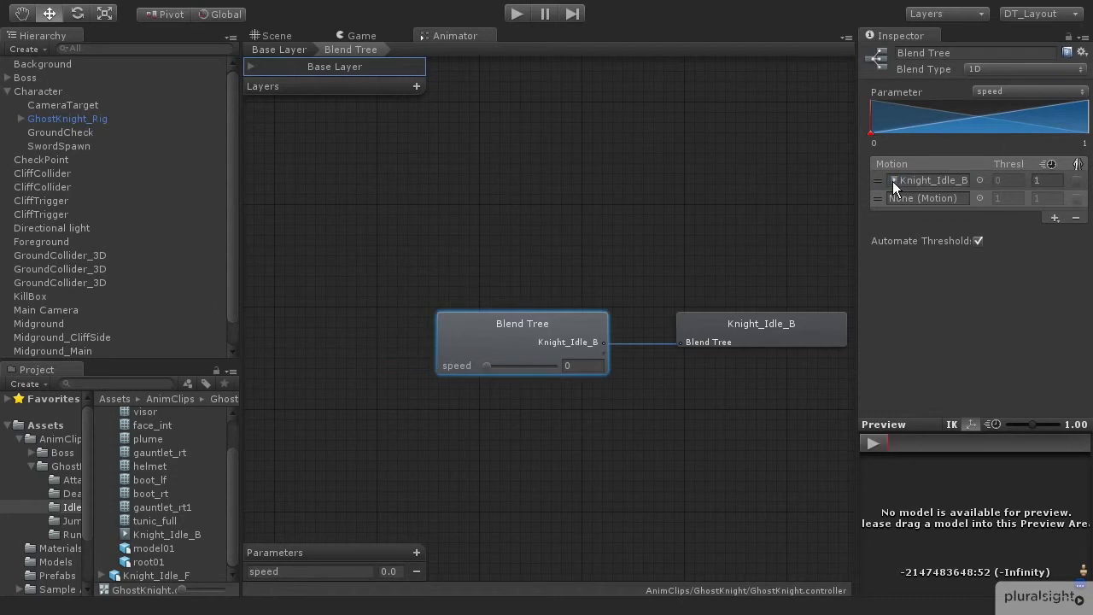
left_click(58, 533)
left_click_drag(144, 538, 931, 197)
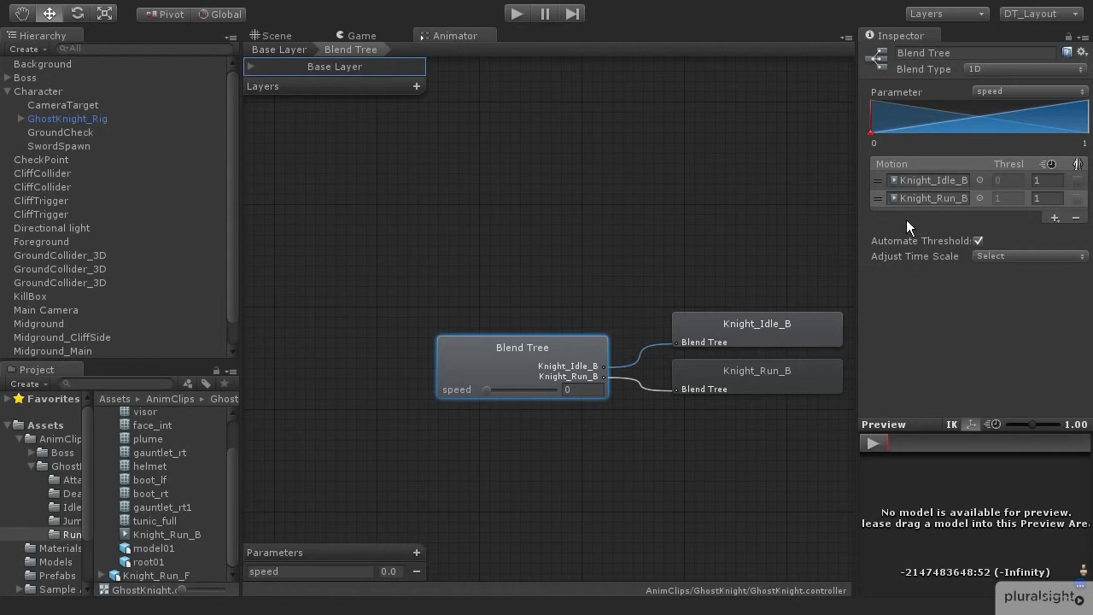
middle_click_drag(761, 295, 640, 280)
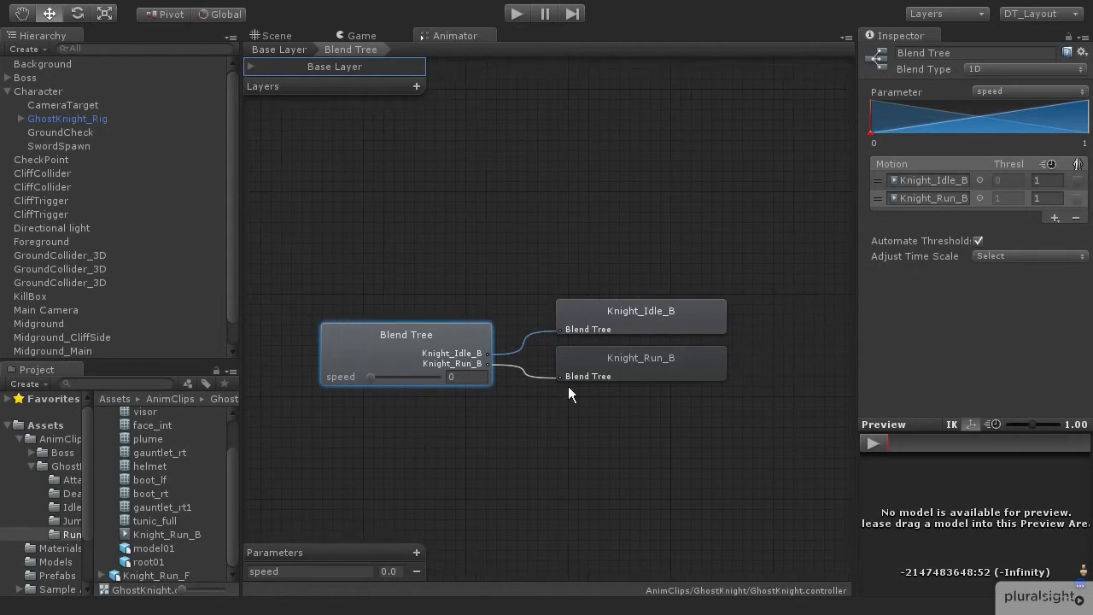
- Play-test the knight running right and left, stop the game, and return to the animator graph
left_click(516, 15)
key("Right")
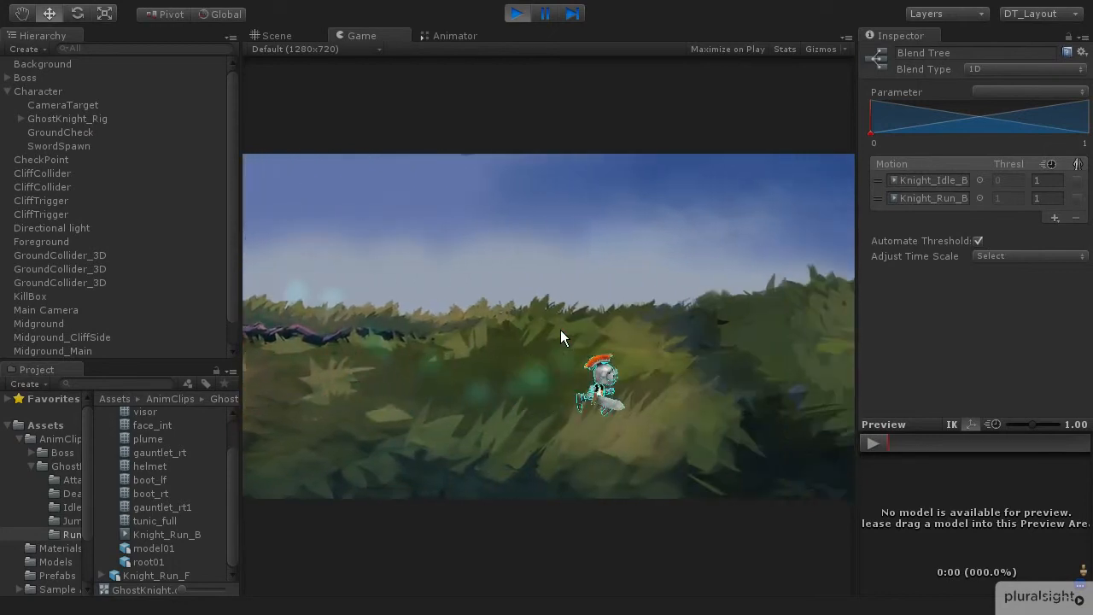
key("Left")
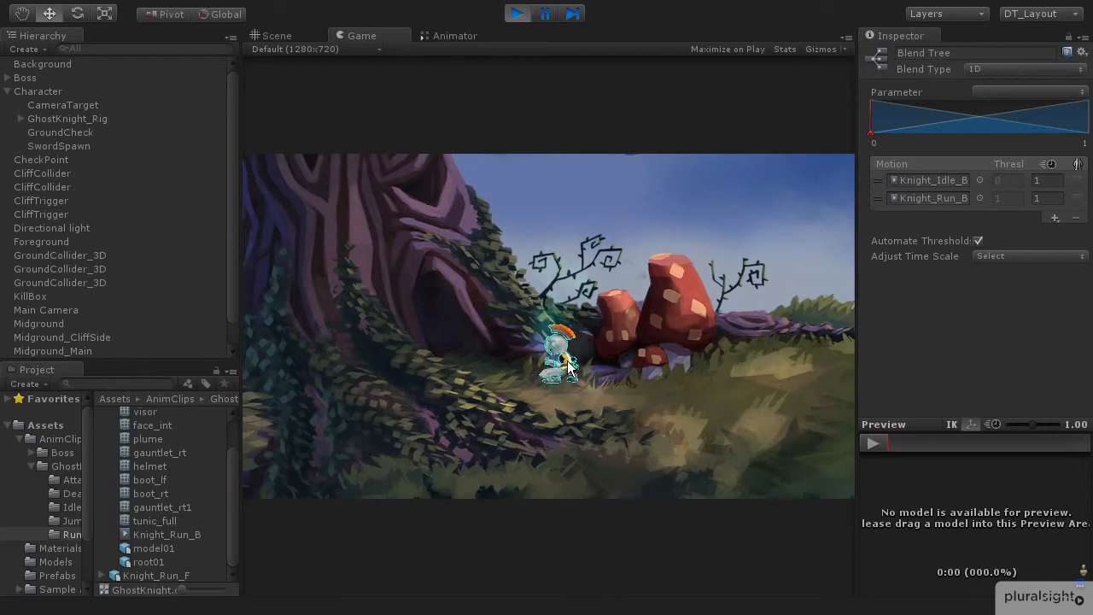
key("Right")
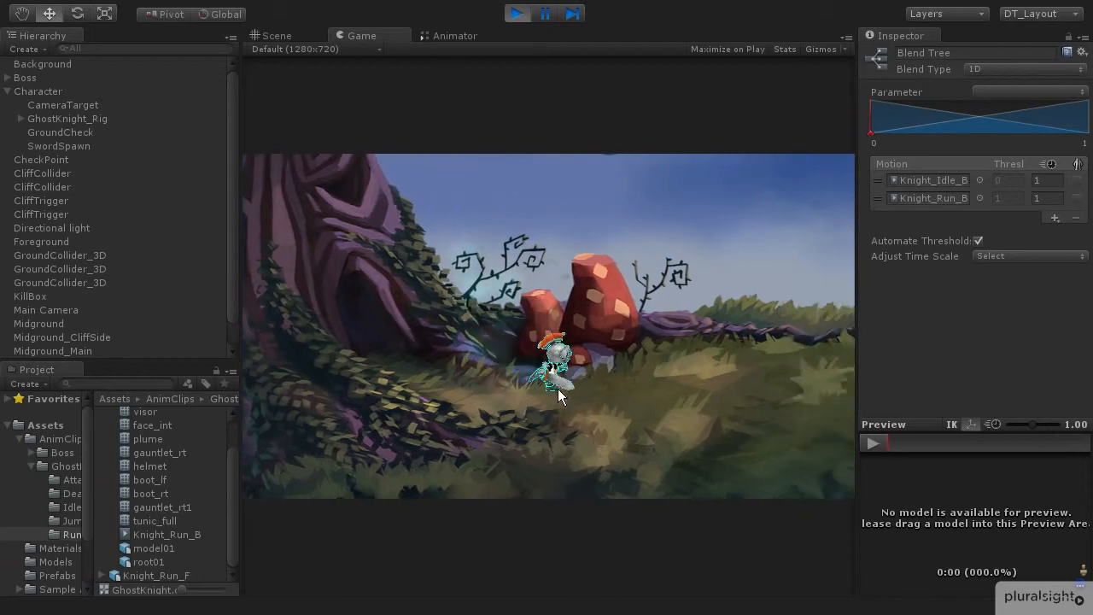
left_click(516, 13)
left_click(427, 37)
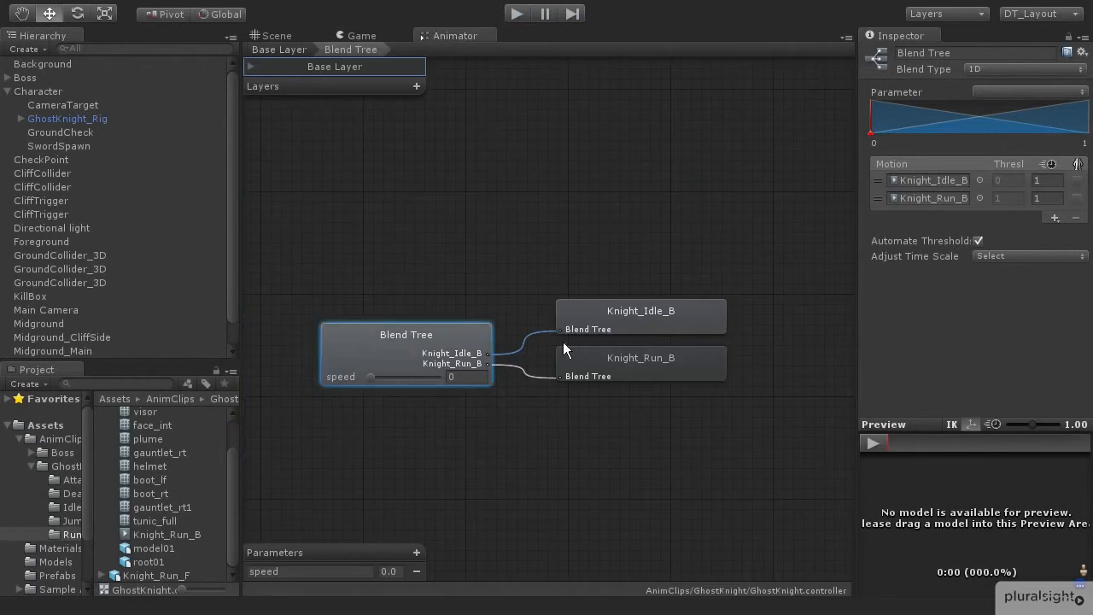
- Make a transition from Grounded_F to Grounded_B in the Base Layer
left_click(290, 49)
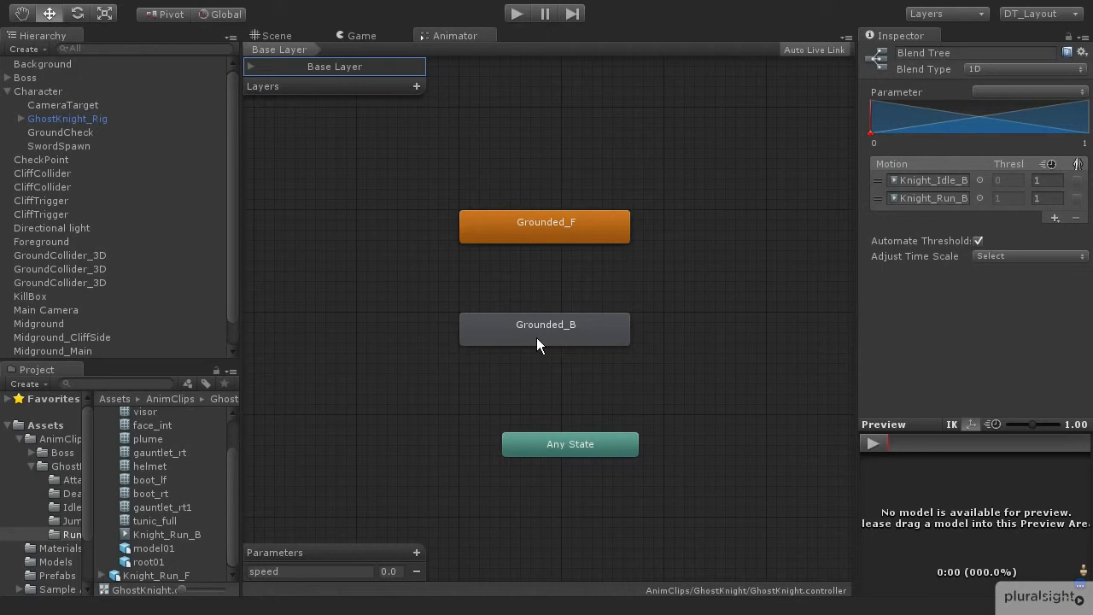
right_click(539, 234)
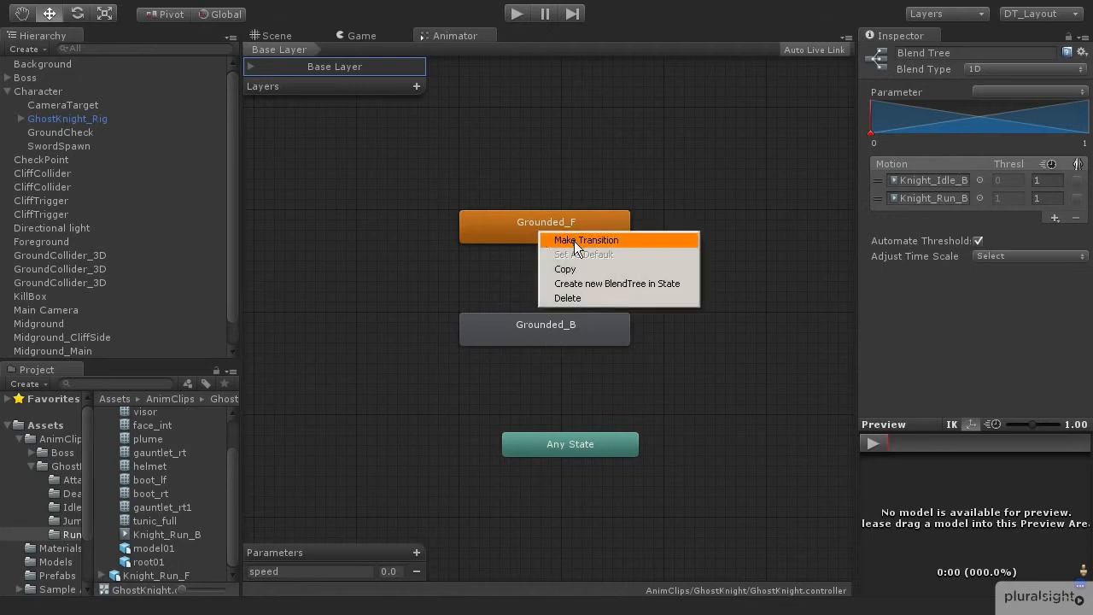
left_click(578, 241)
left_click(534, 330)
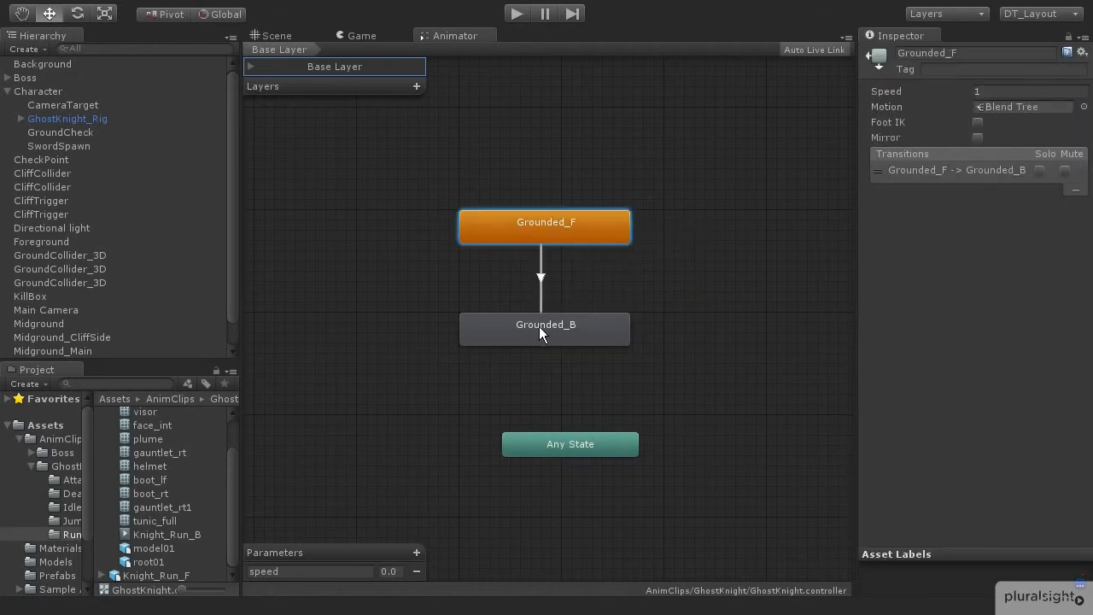
- Add a Bool animator parameter named facingRight
left_click(540, 276)
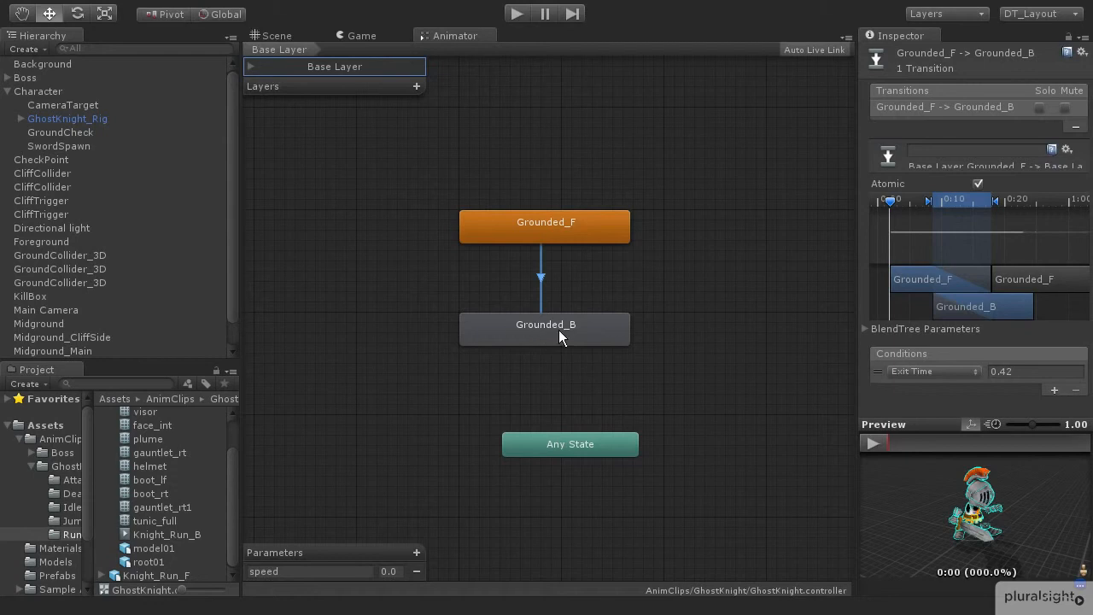
left_click(416, 552)
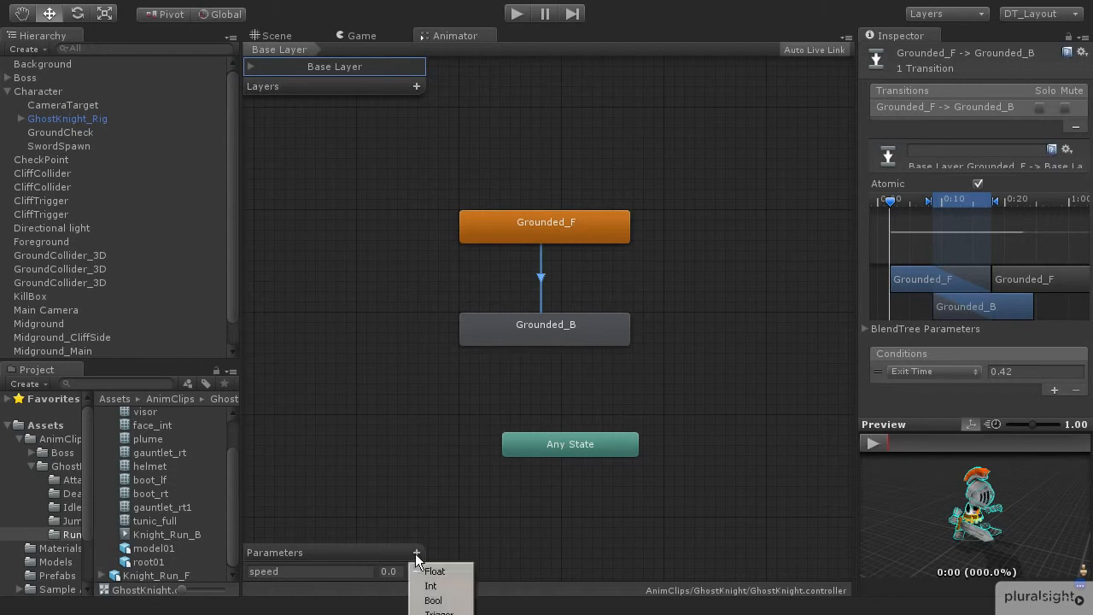
left_click(431, 601)
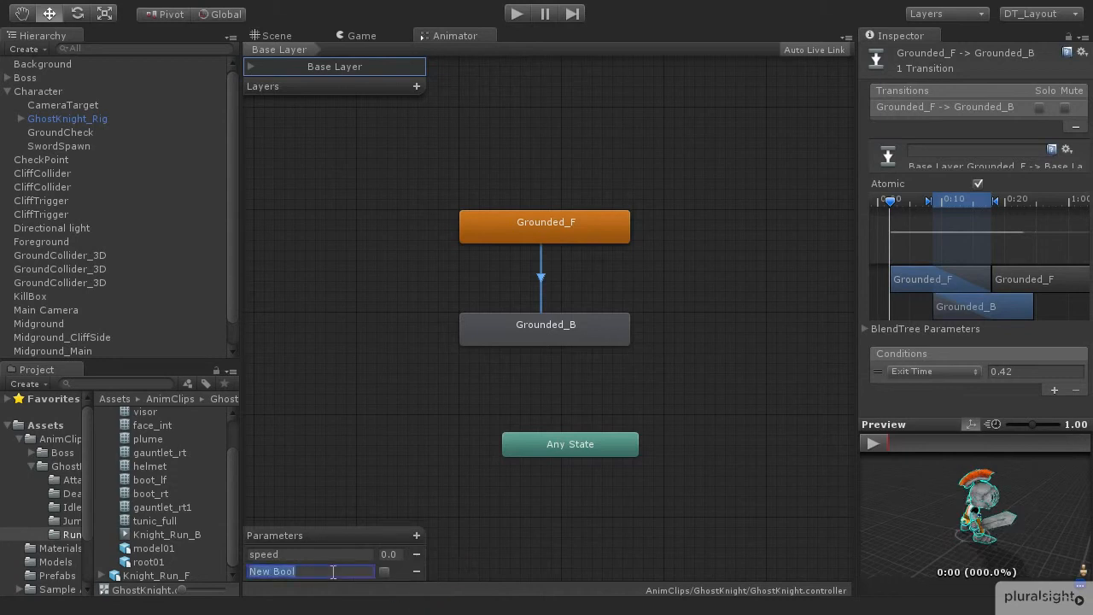
type("facingRight")
- Set the condition of the Grounded_F to Grounded_B transition to facingRight being false
left_click(933, 371)
left_click(934, 402)
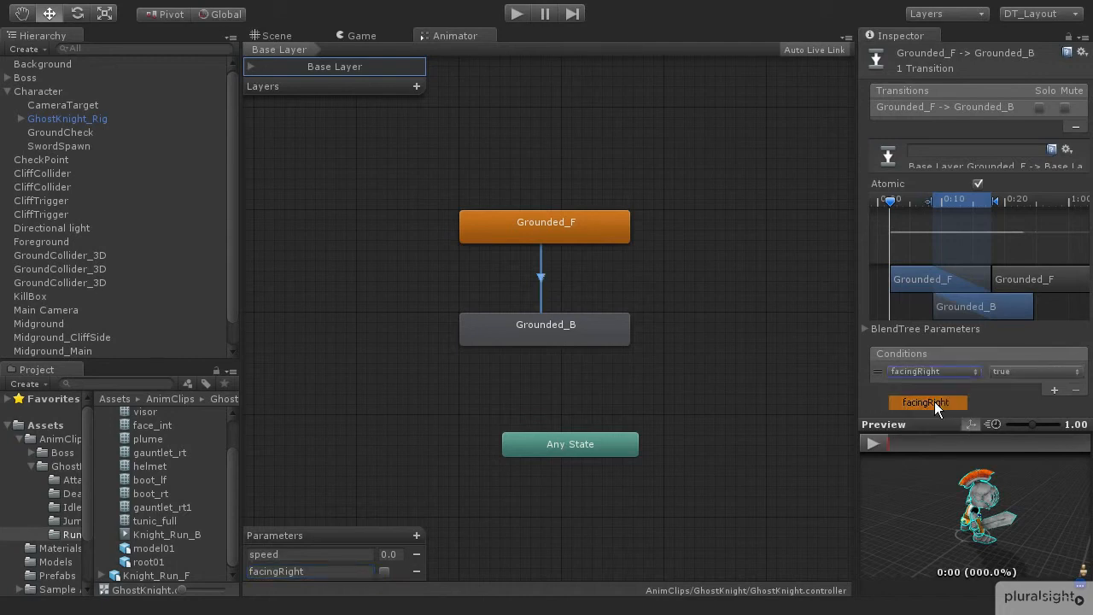
left_click(1012, 370)
left_click(1013, 401)
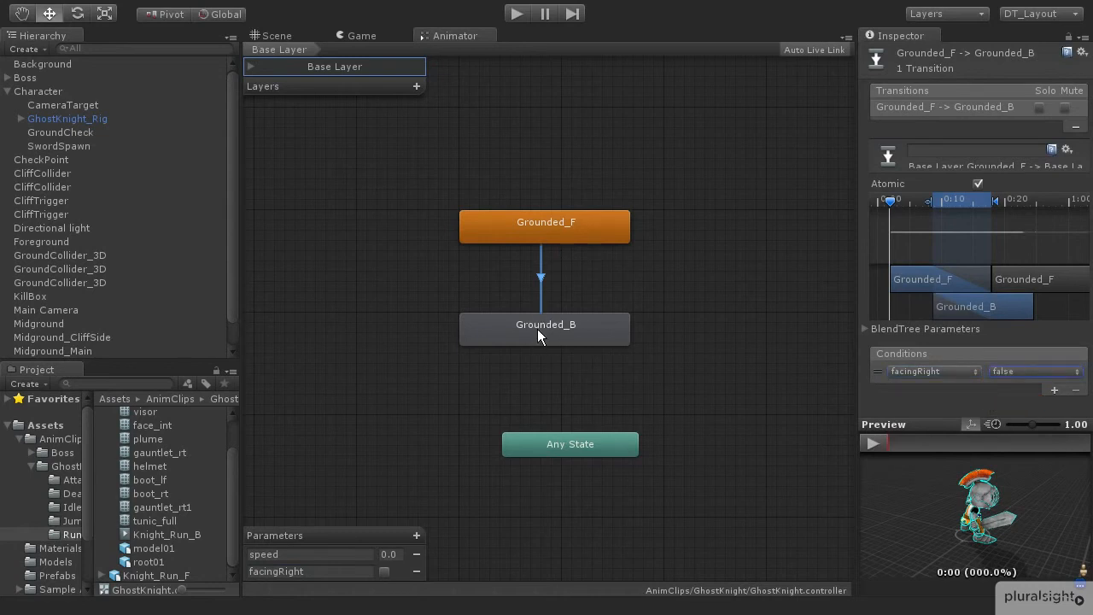
- Make a return transition from Grounded_B to Grounded_F
right_click(565, 326)
left_click(585, 332)
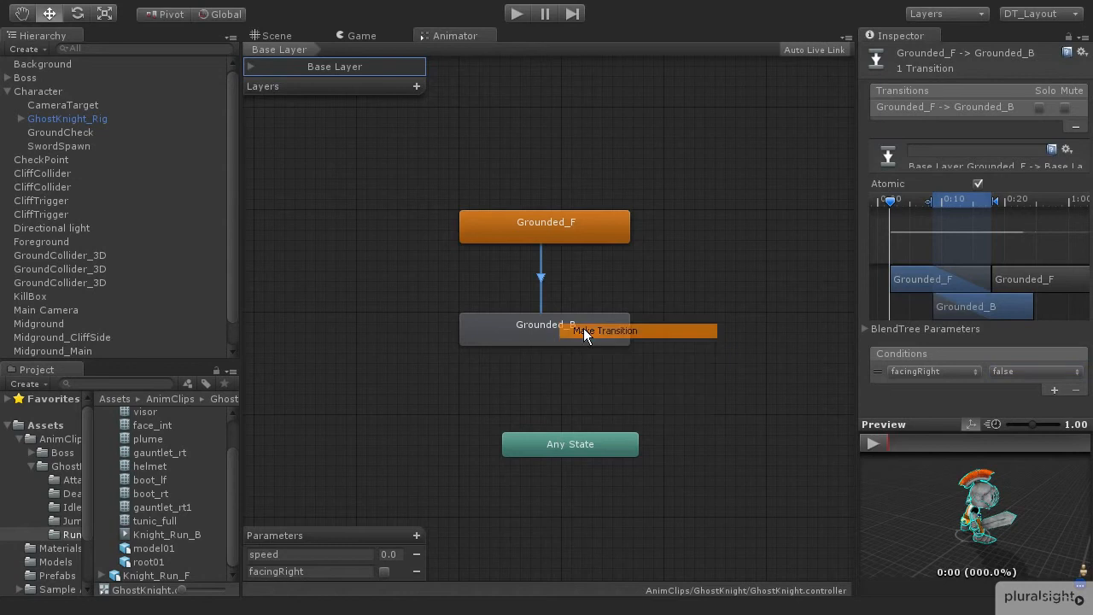
left_click(581, 228)
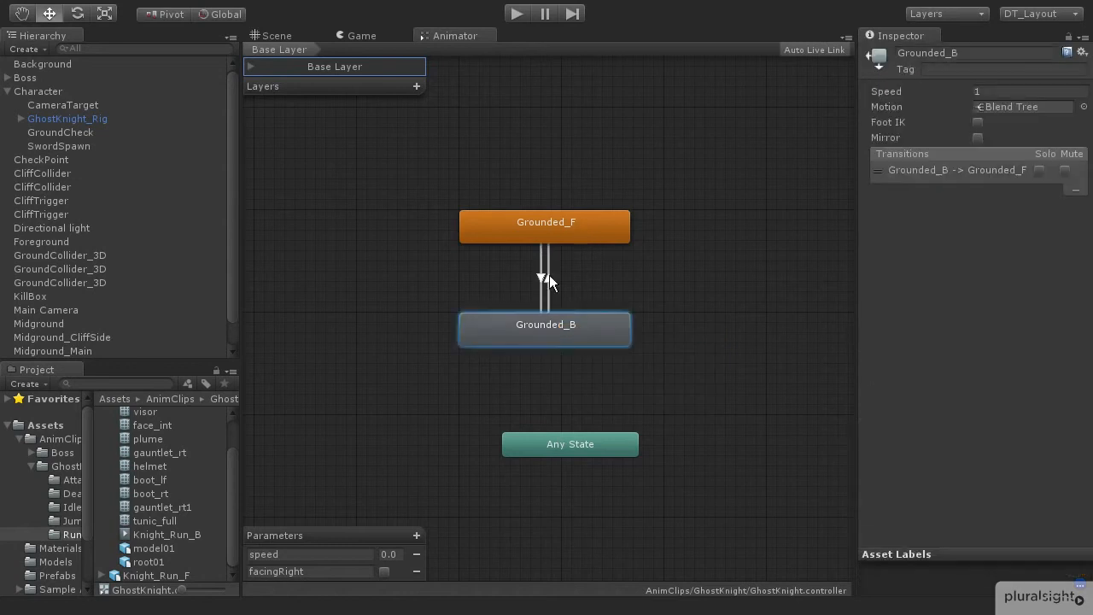
- Set the Grounded_B to Grounded_F transition's condition to facingRight being true, and toggle the facingRight parameter's default value
left_click(548, 283)
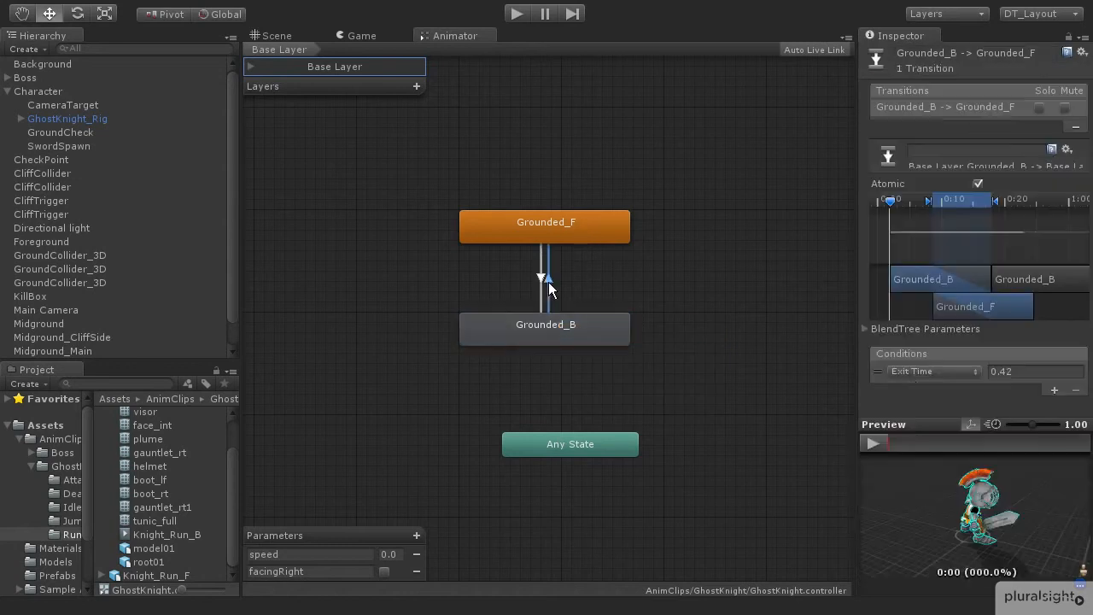
left_click(919, 376)
left_click(918, 402)
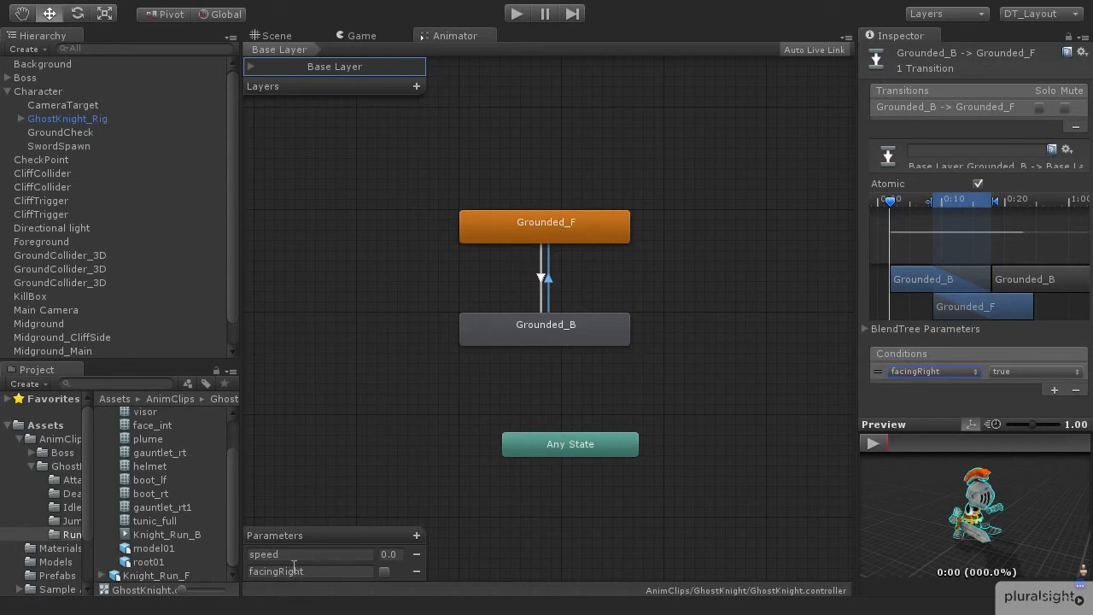
left_click(384, 571)
- Switch to the CharacterMovement script and begin an anim.SetBool call for "facingRight" after the transform.Rotate line in Flip()
left_click(275, 36)
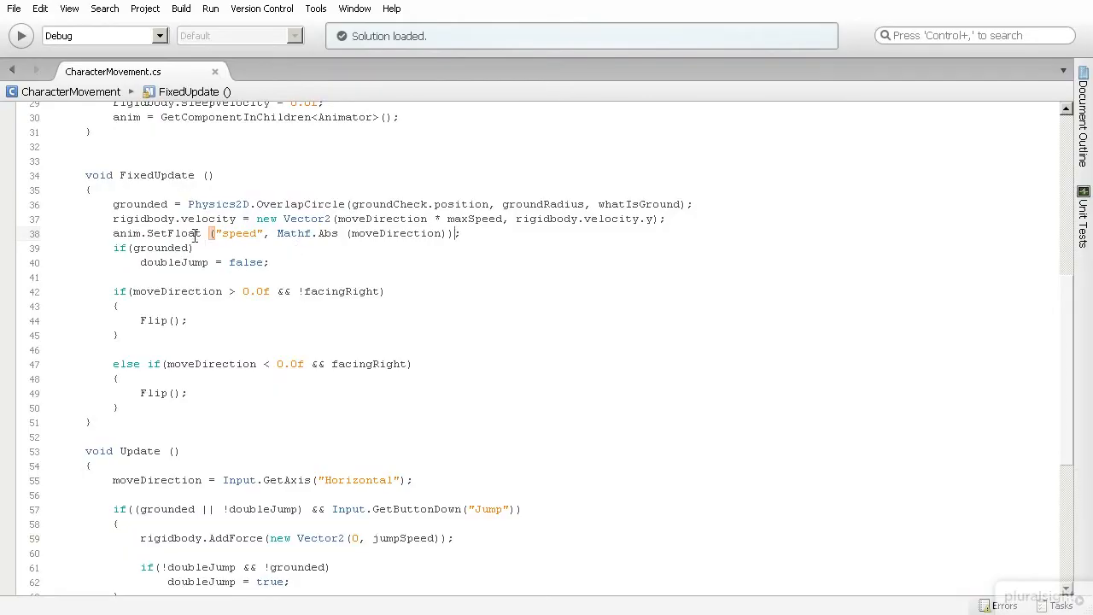
scroll(236, 251, "up", 3)
scroll(216, 309, "down", 7)
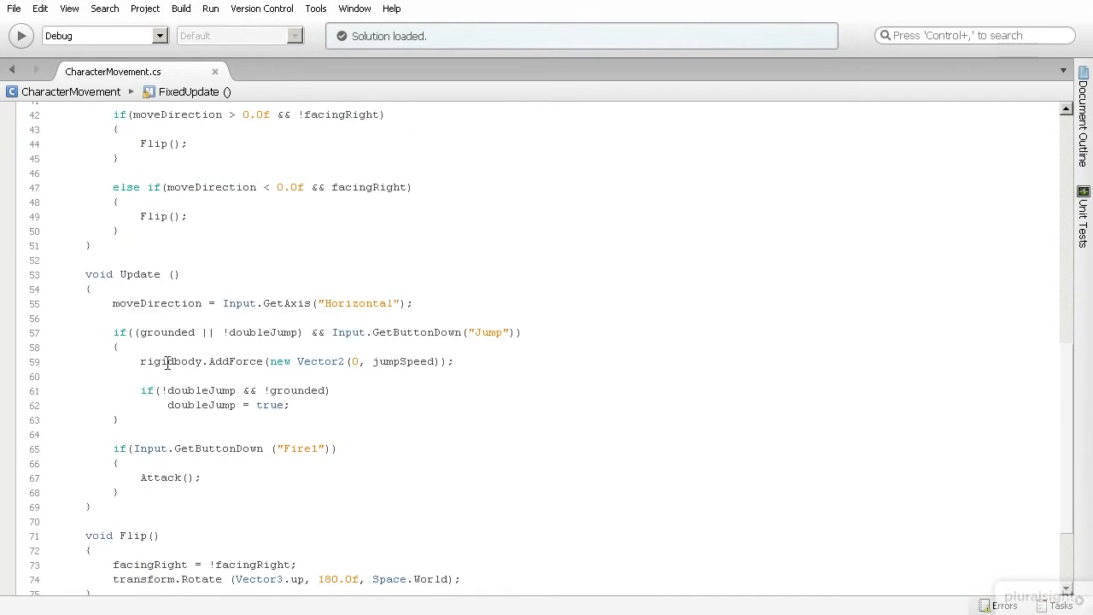
scroll(167, 363, "down", 3)
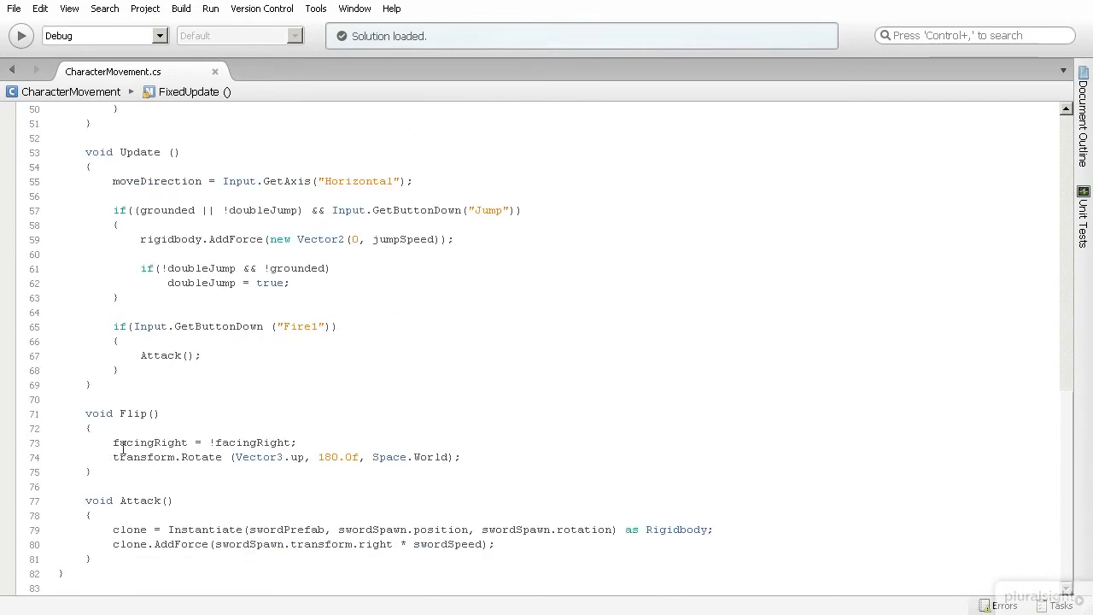
left_click(466, 458)
key("Return")
key("Return")
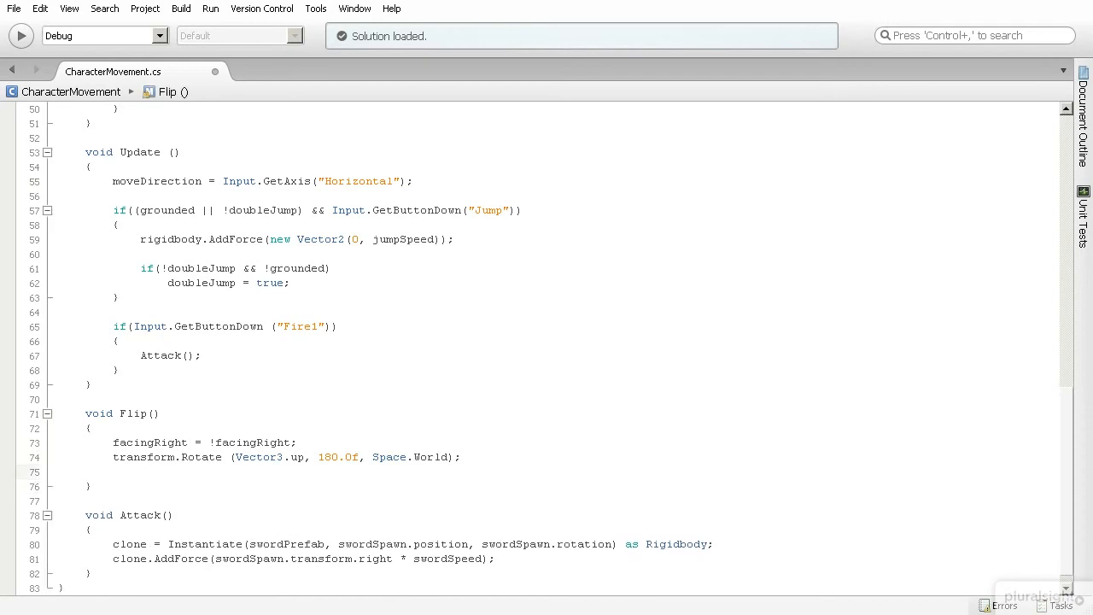
type("anim.")
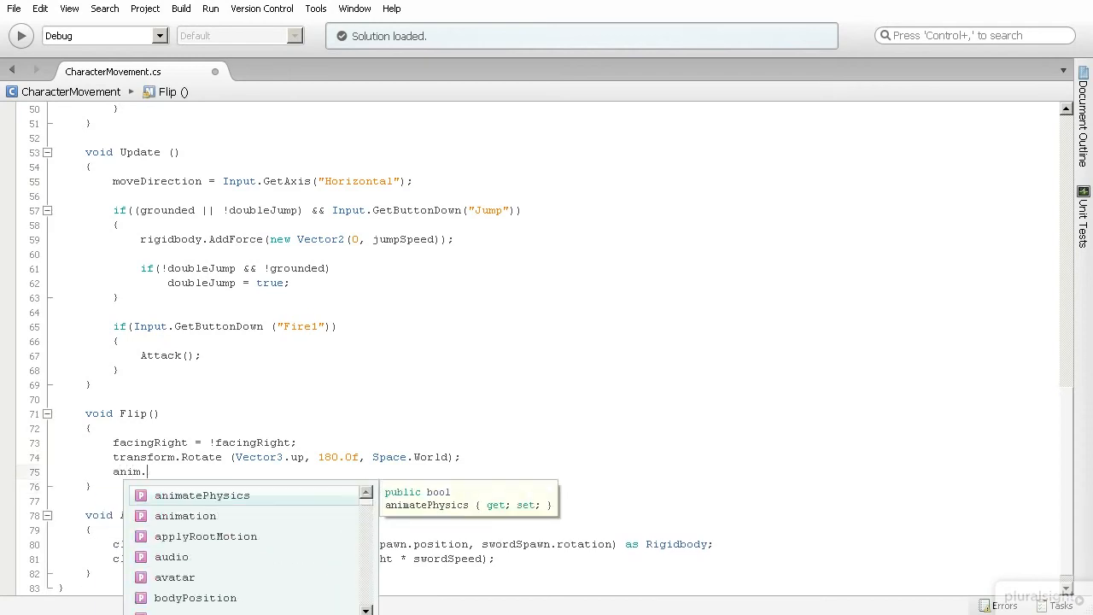
type("SetBo")
key("Return")
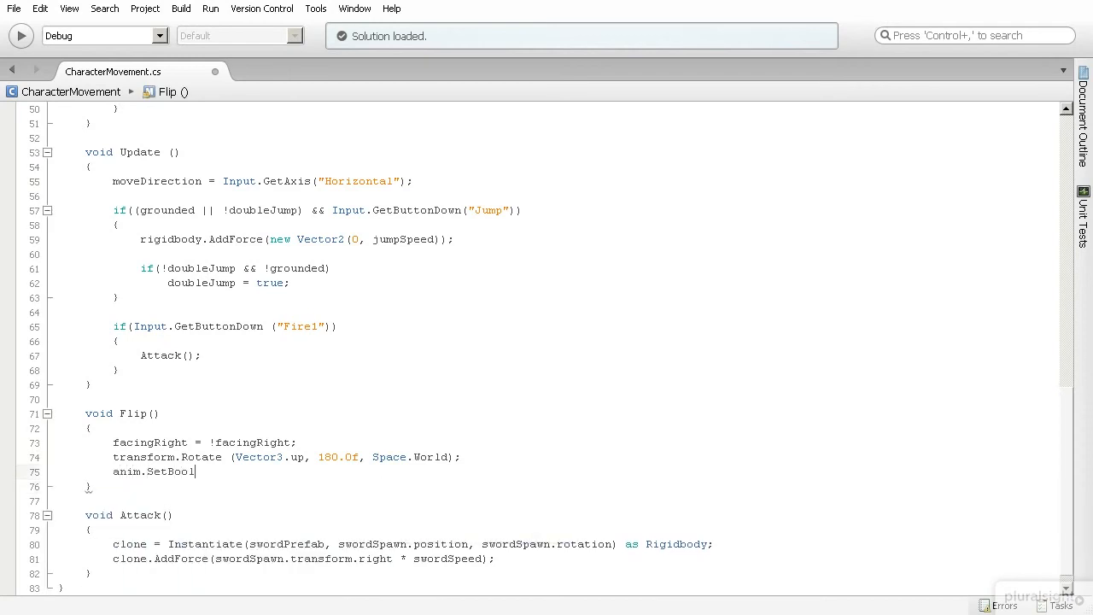
type("(\"facingRight")
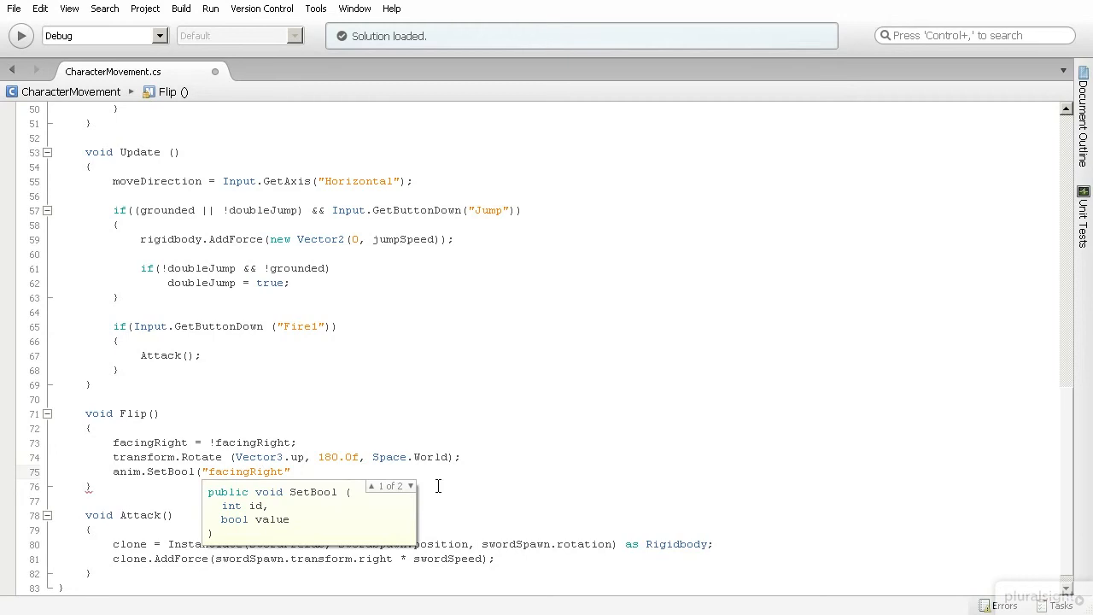
type(",")
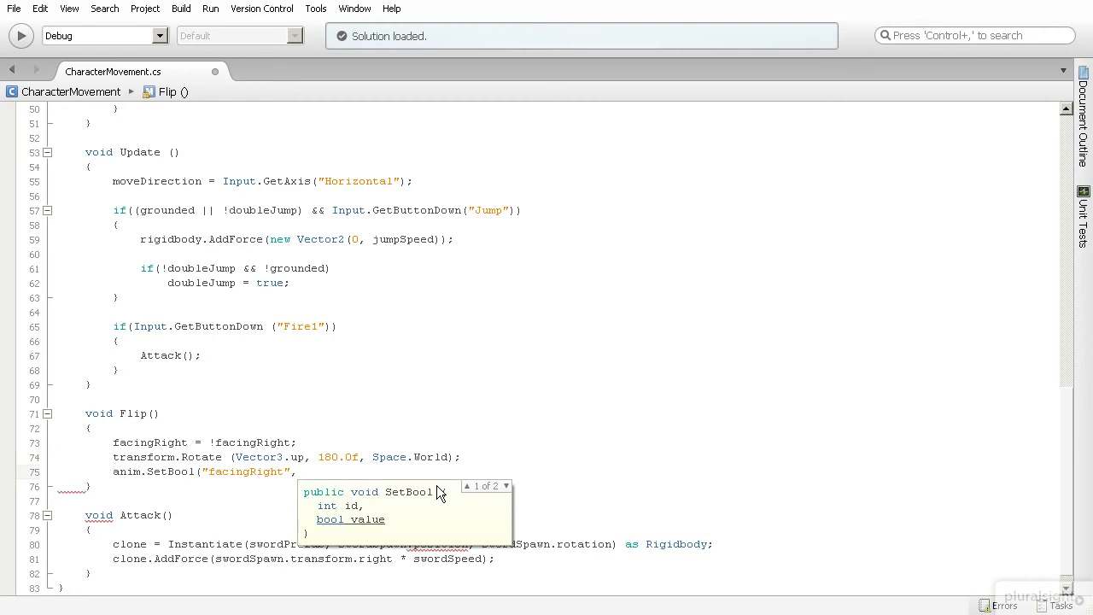
- Complete the SetBool call in Flip() with the facingRight variable as its value, and save the script
scroll(196, 325, "up", 16)
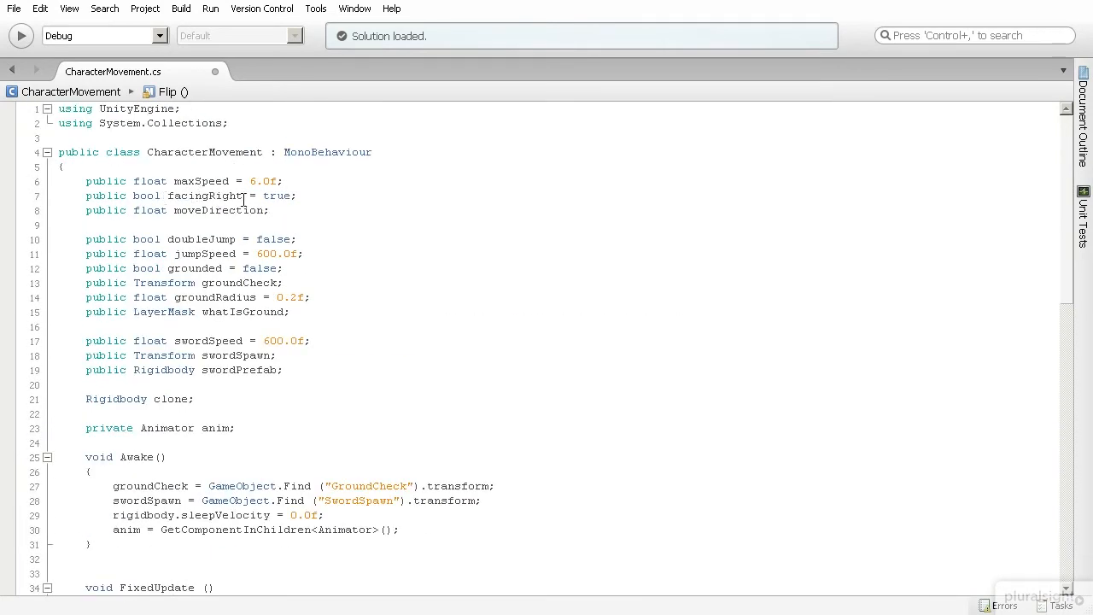
scroll(233, 261, "down", 17)
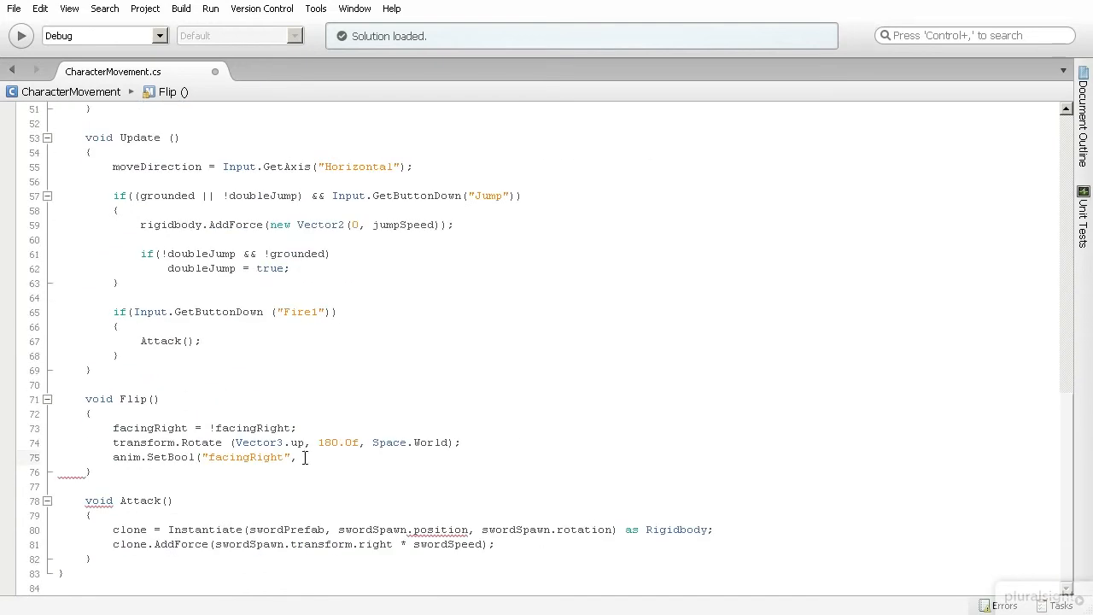
type("facingR")
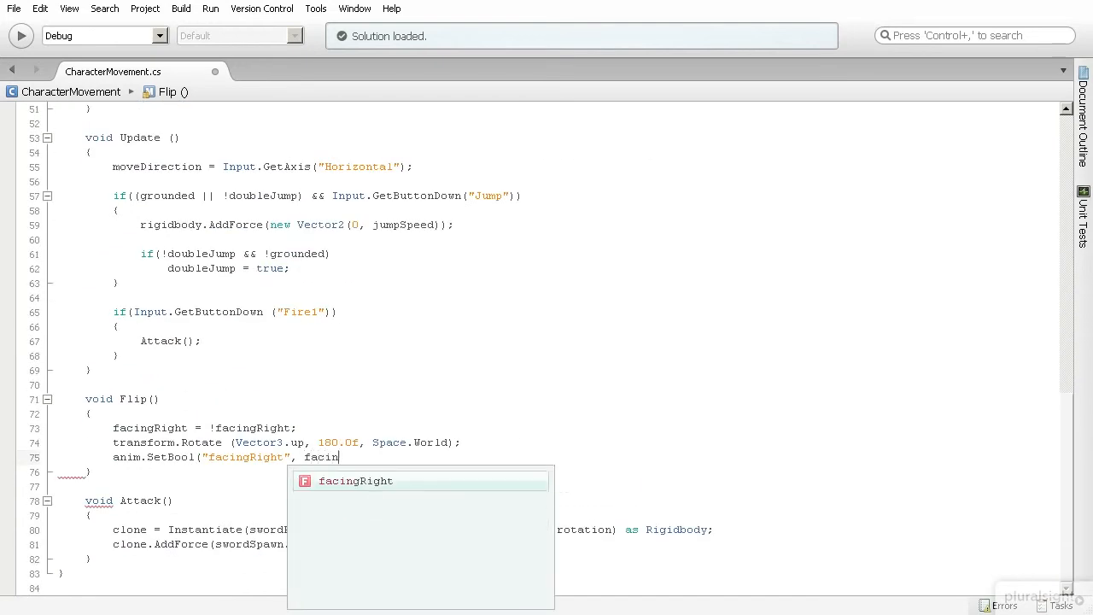
type("ight);")
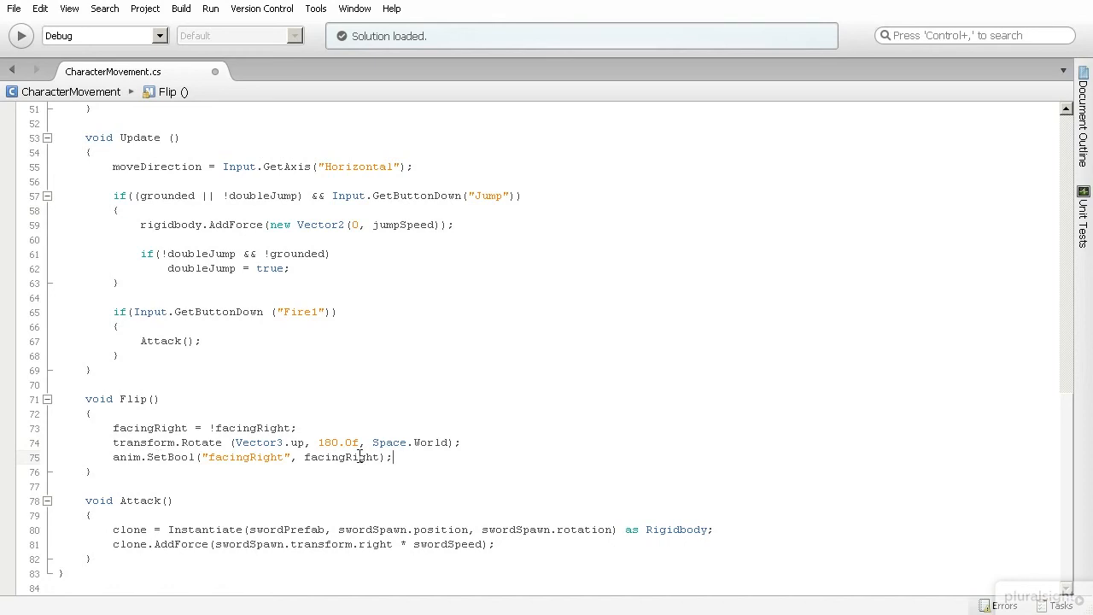
key("ctrl+s")
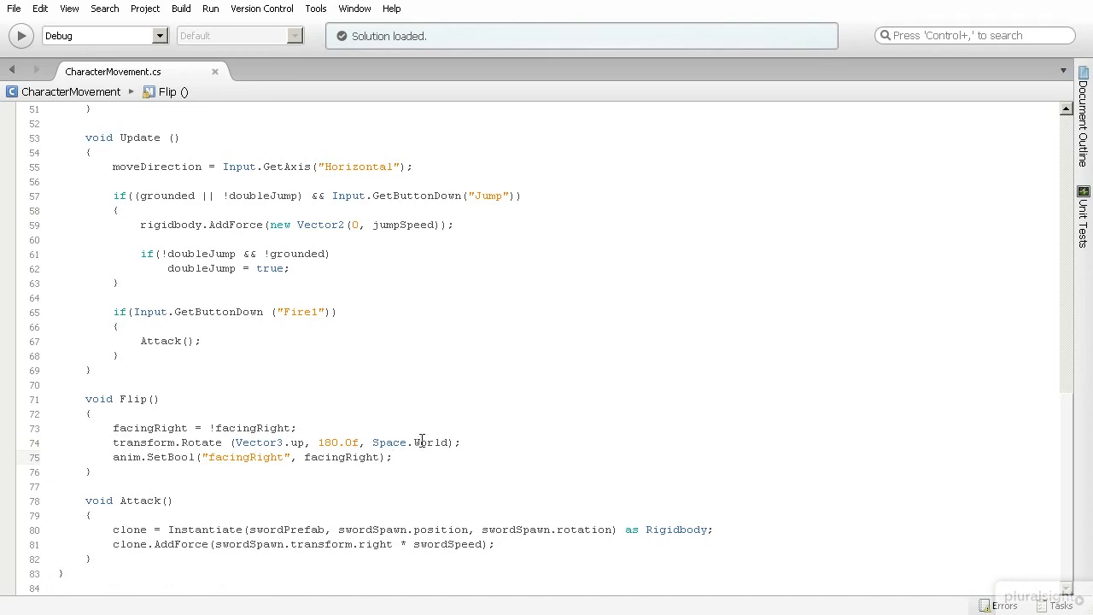
- Switch back to Unity and play-test the knight running right and left with repeated direction changes, ending with play mode stopped
key("alt+Tab")
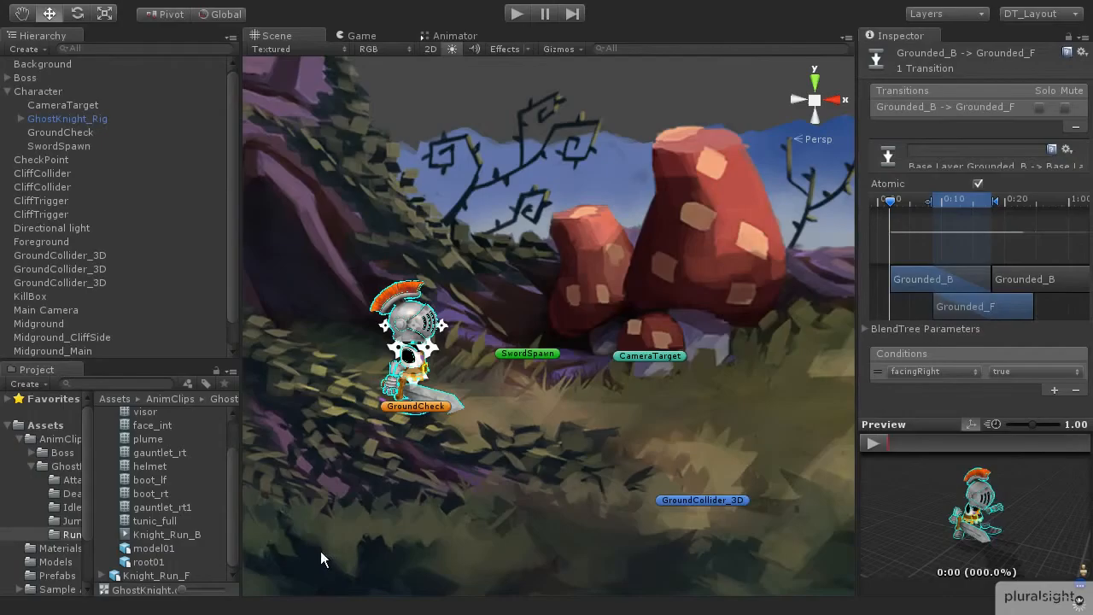
left_click(517, 13)
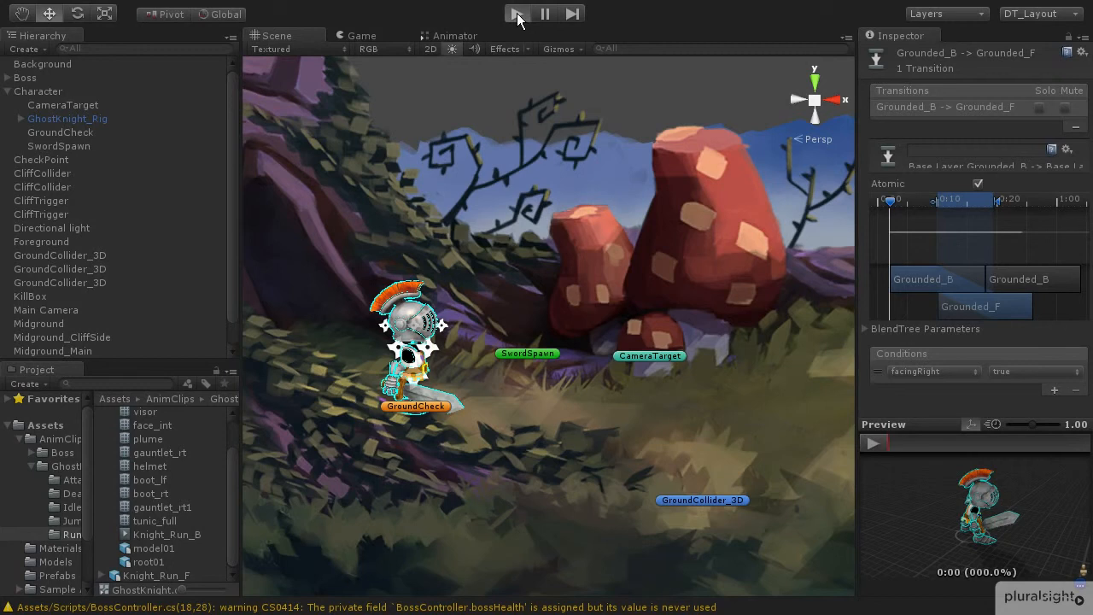
key("Right")
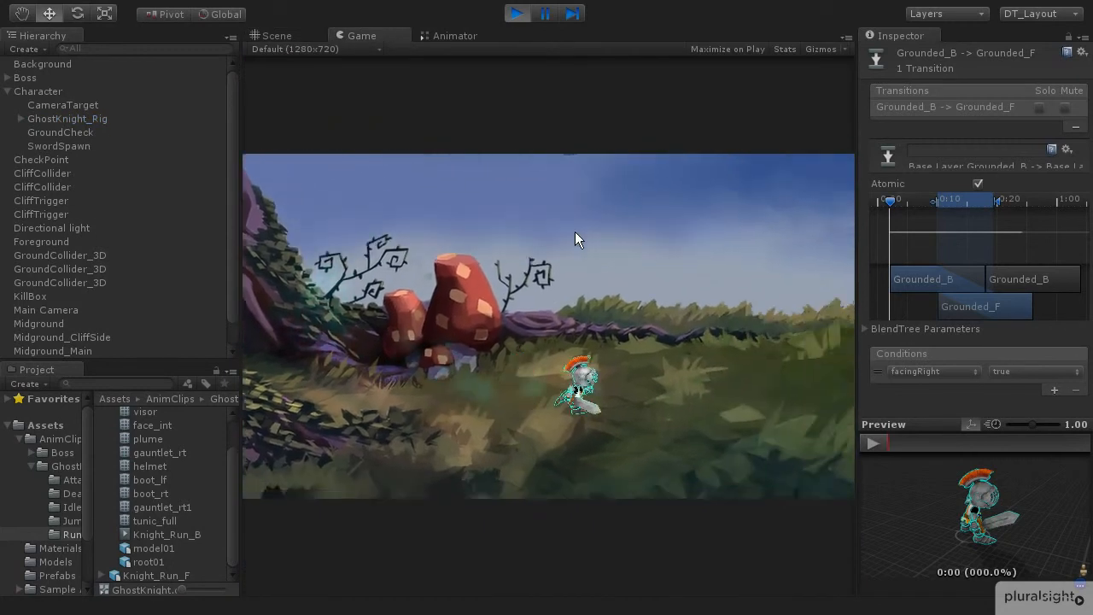
key("Left")
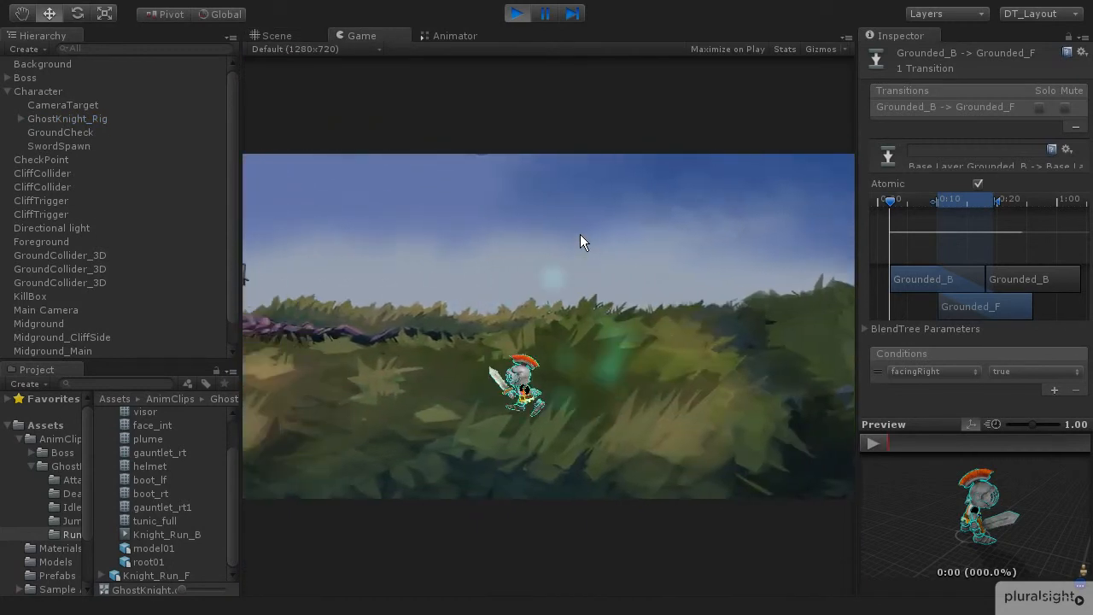
key("Right")
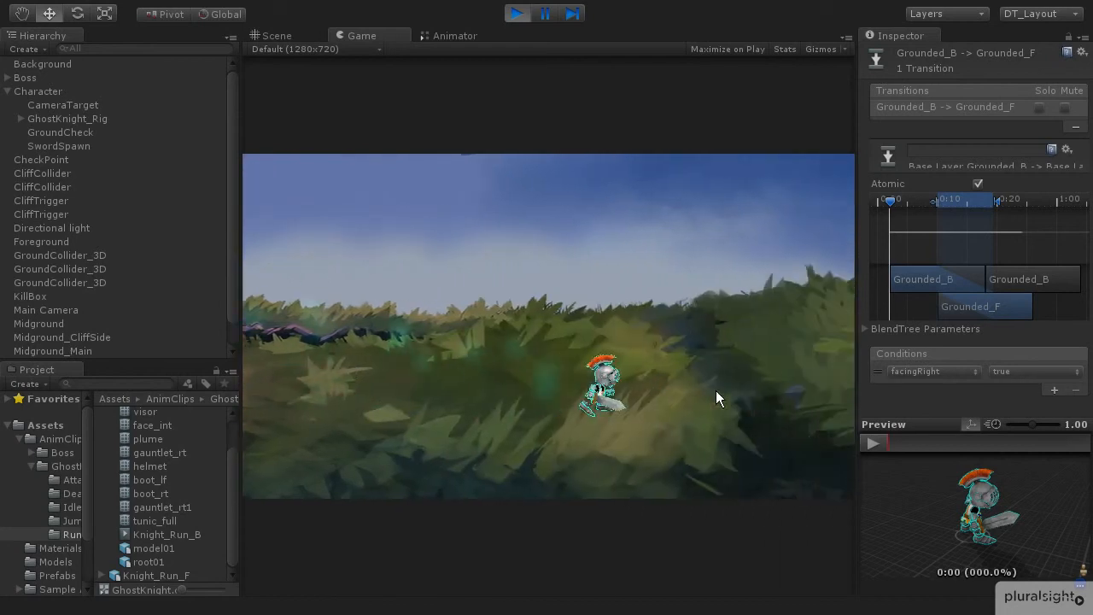
key("Left")
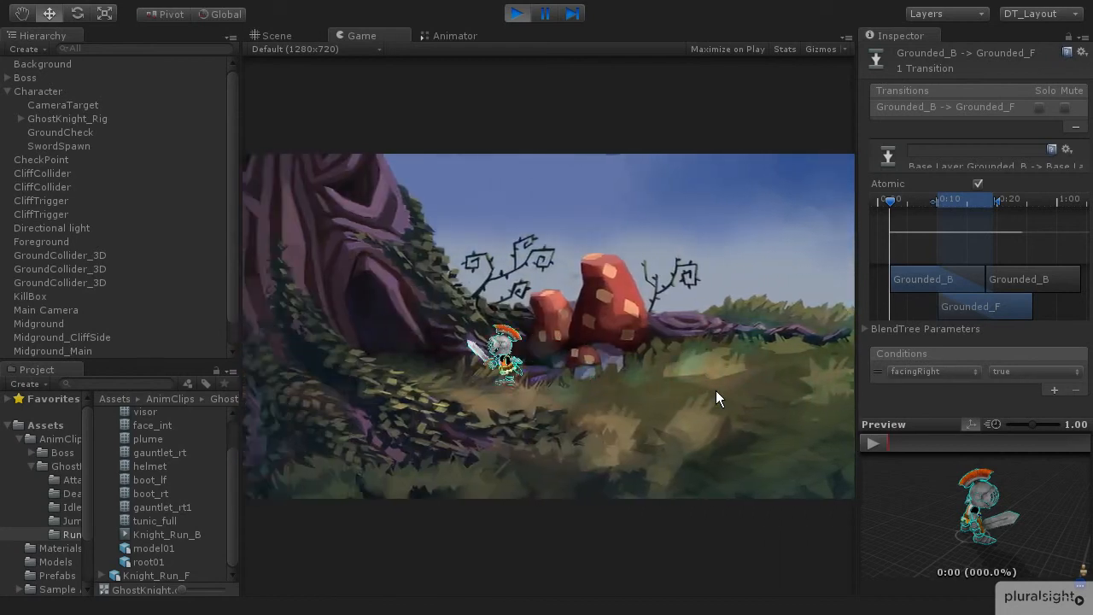
key("Right")
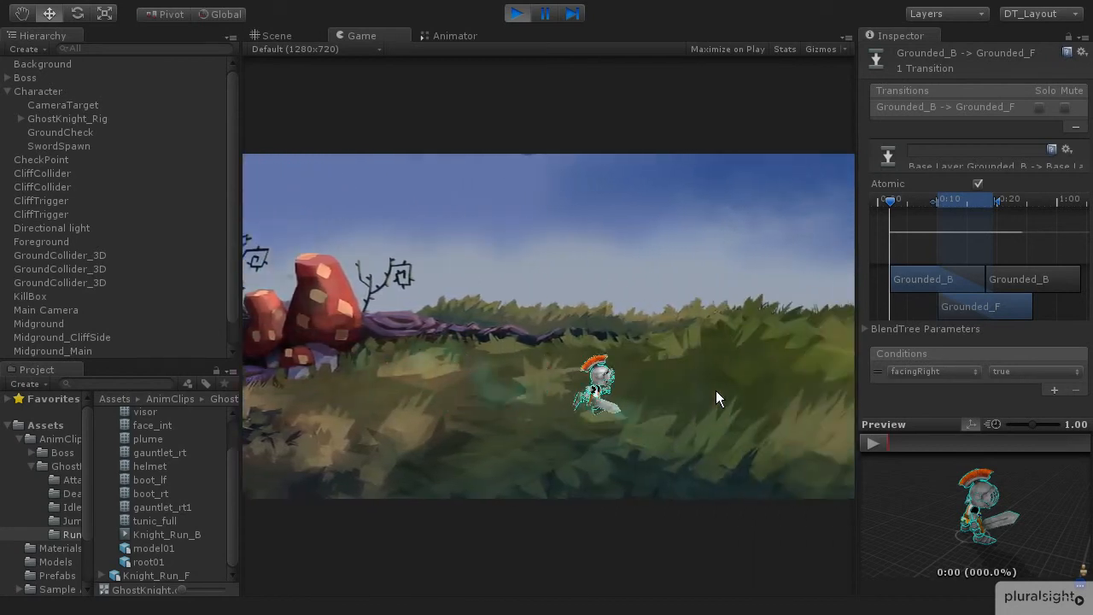
key("Left")
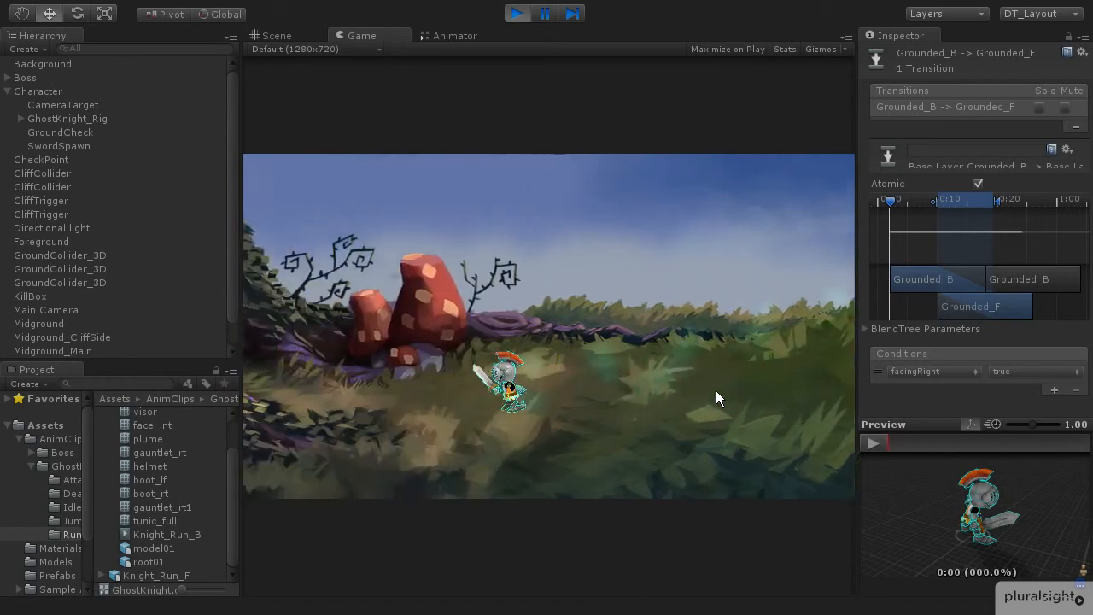
key("Right")
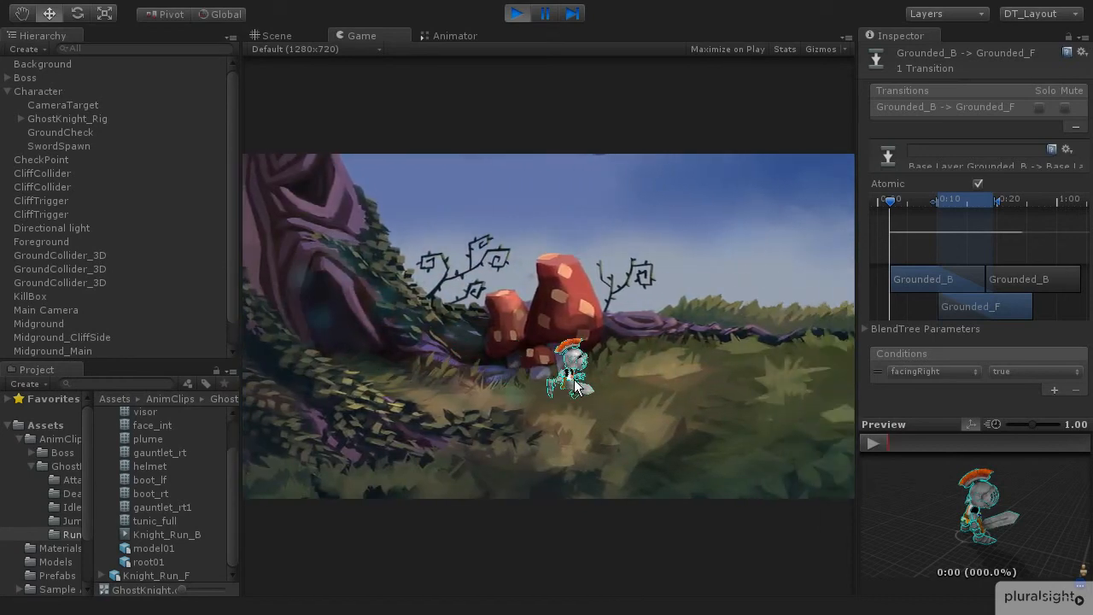
key("Left")
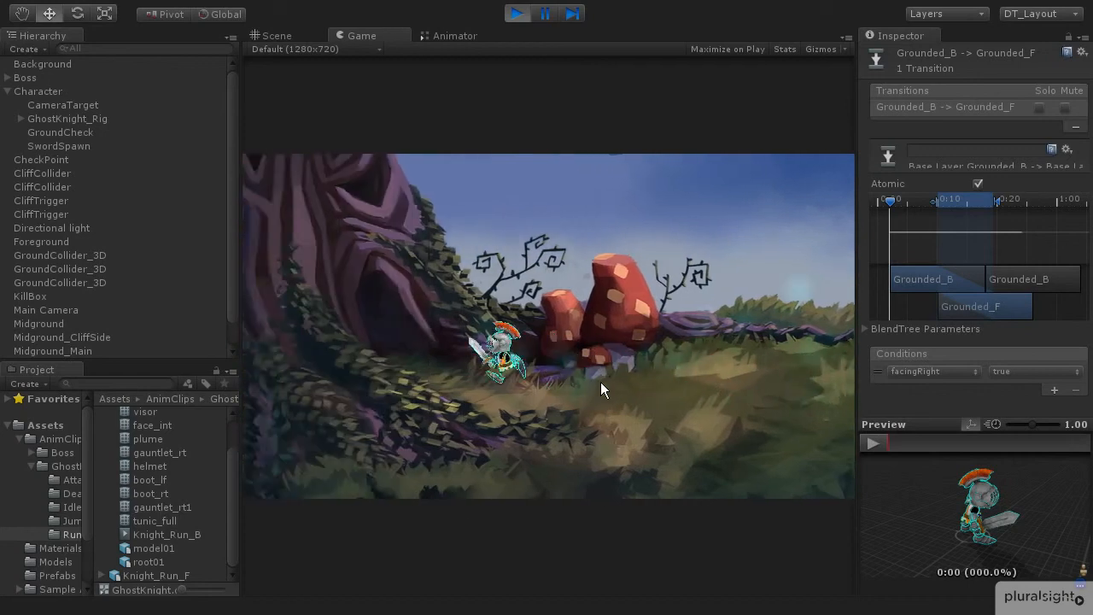
key("Right")
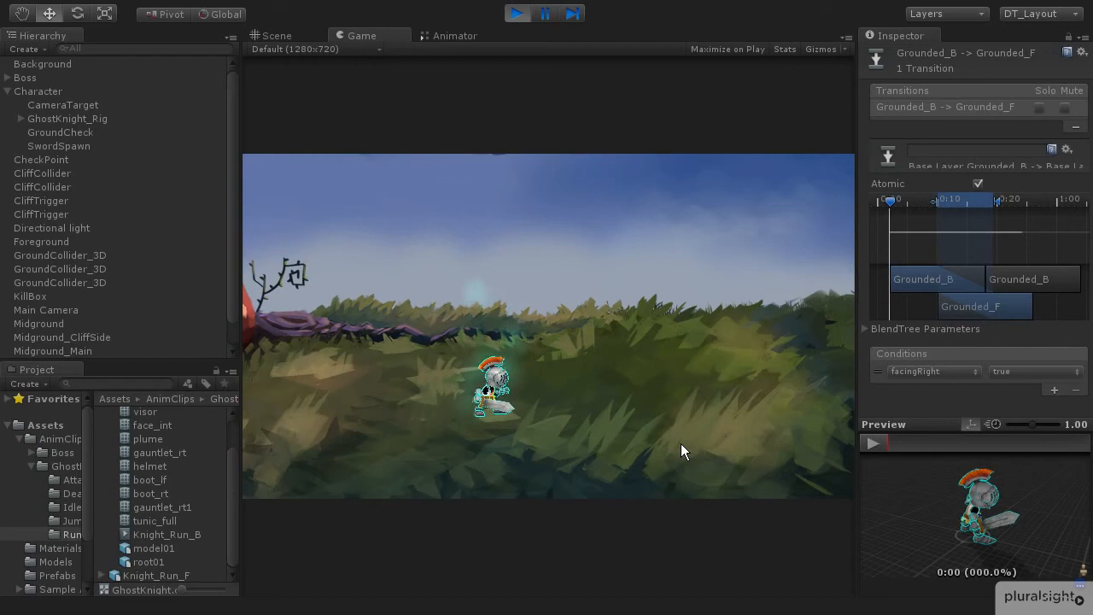
key("a")
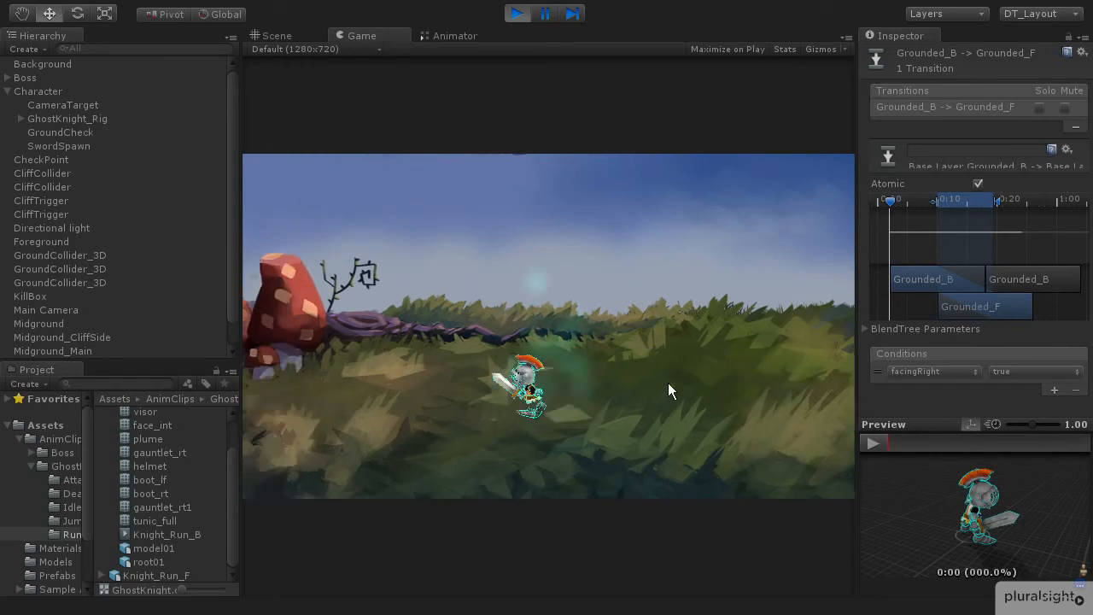
key("d")
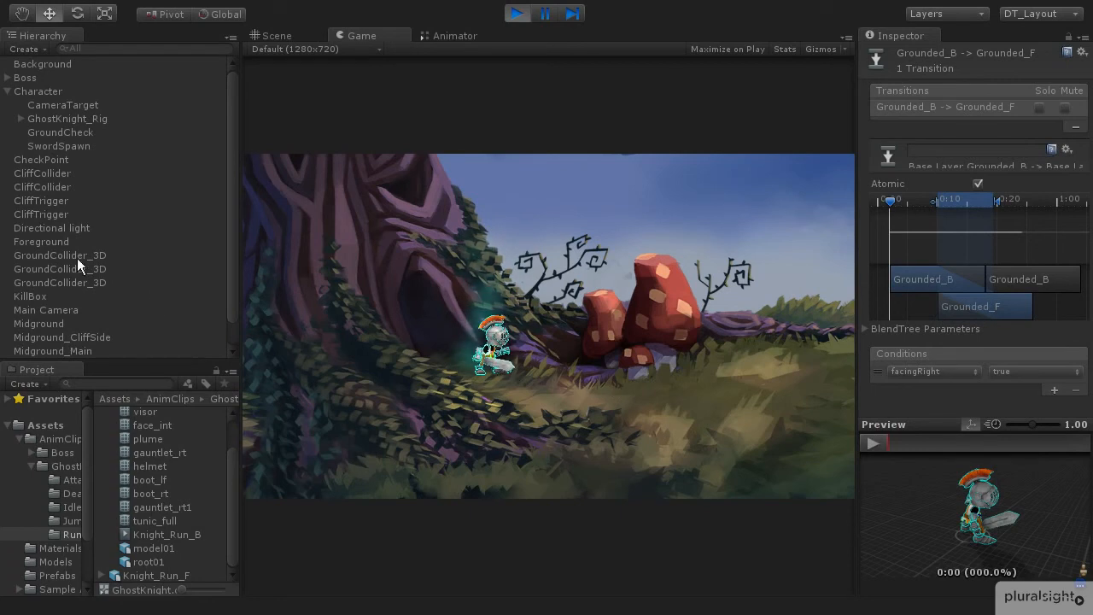
key("ctrl+p")
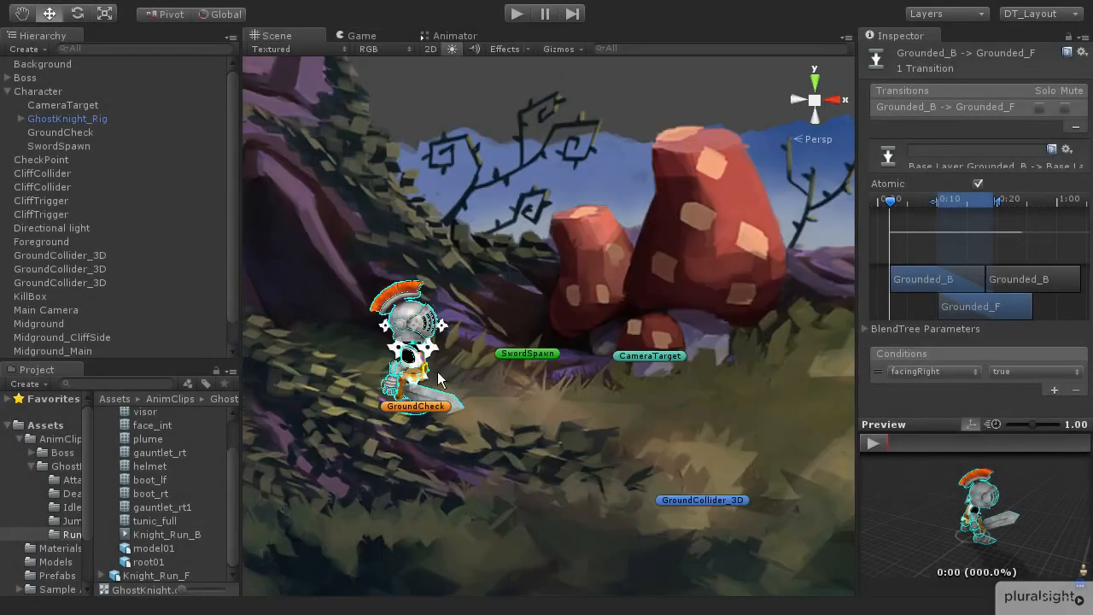
- Set the Character object's scale to 1.5 on the X, Y and Z axes
left_click(47, 123)
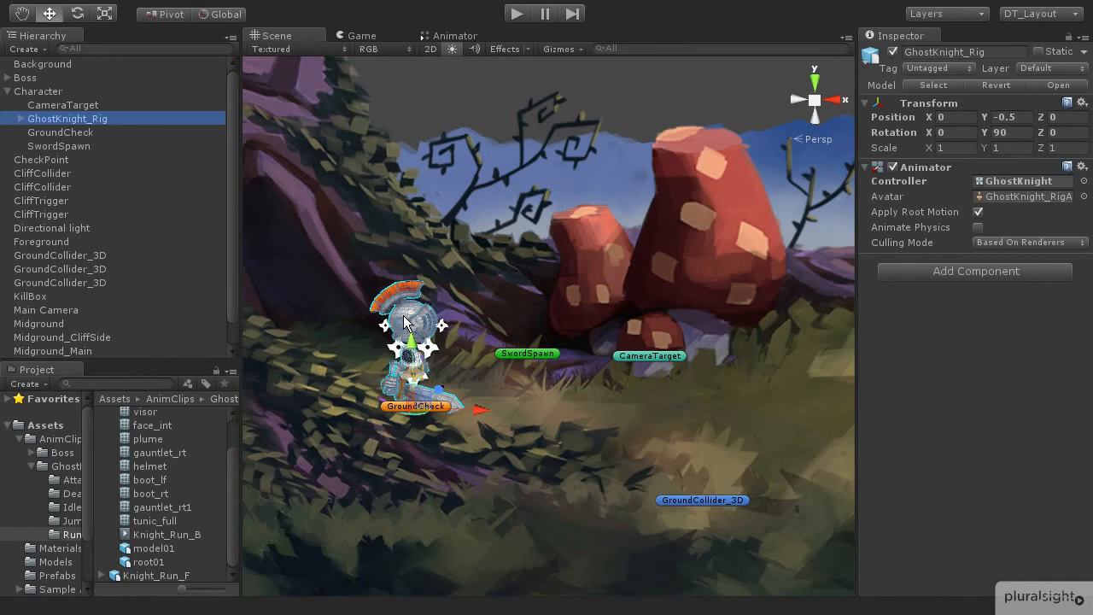
left_click(37, 91)
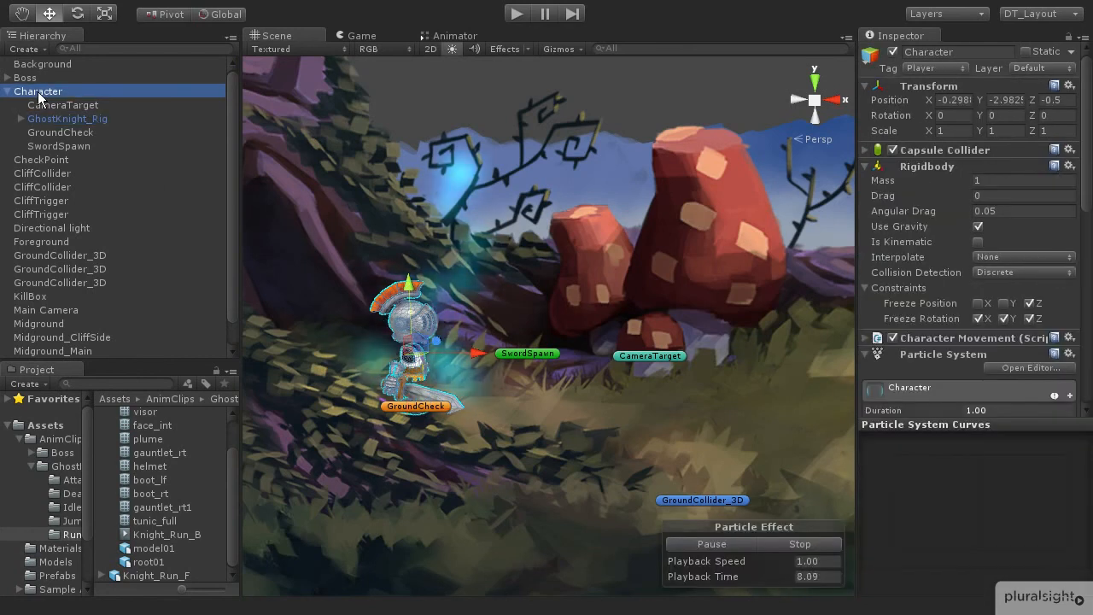
left_click(947, 131)
type("1.5")
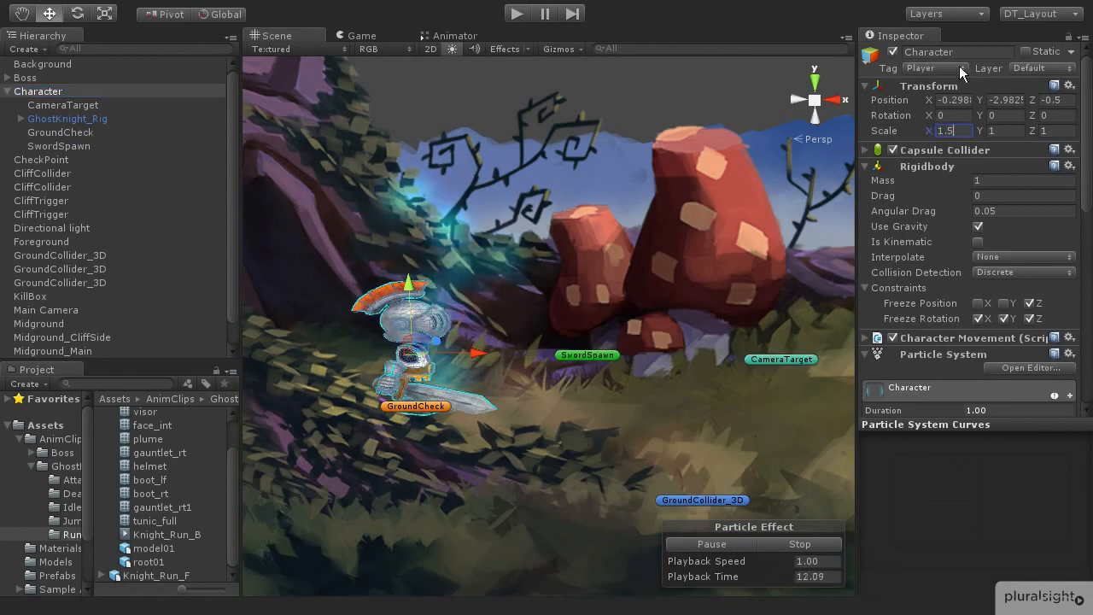
key("Tab")
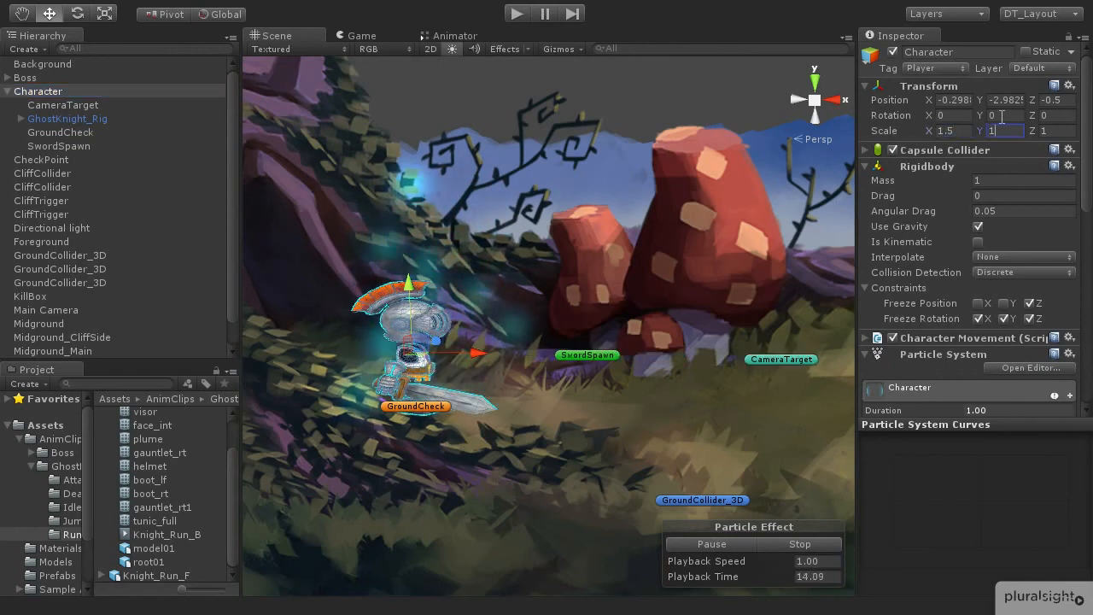
type("1.")
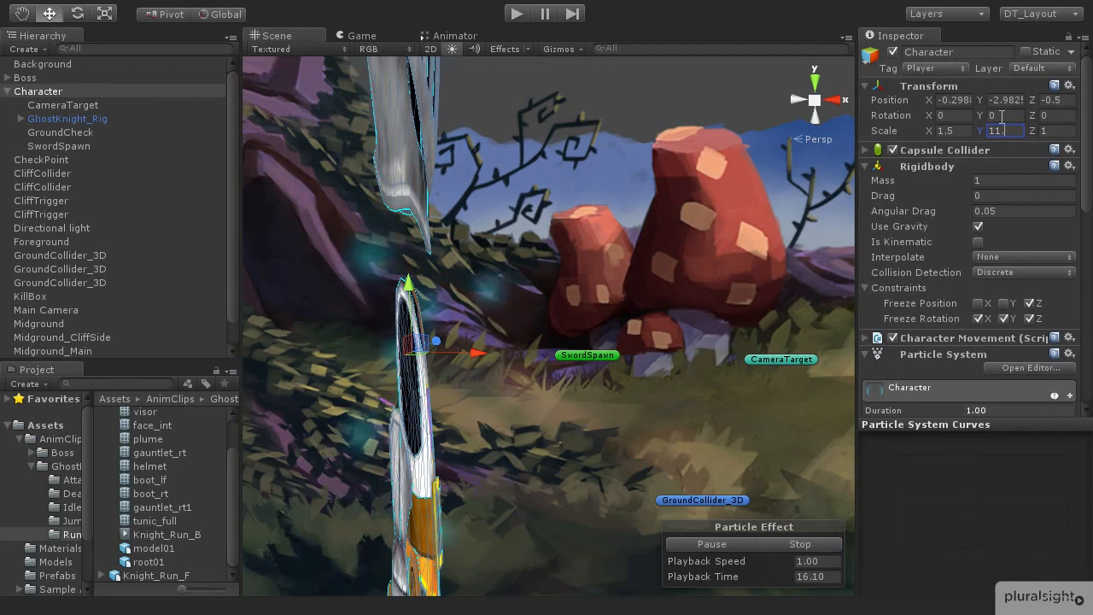
key("BackSpace")
key("BackSpace")
type(".5")
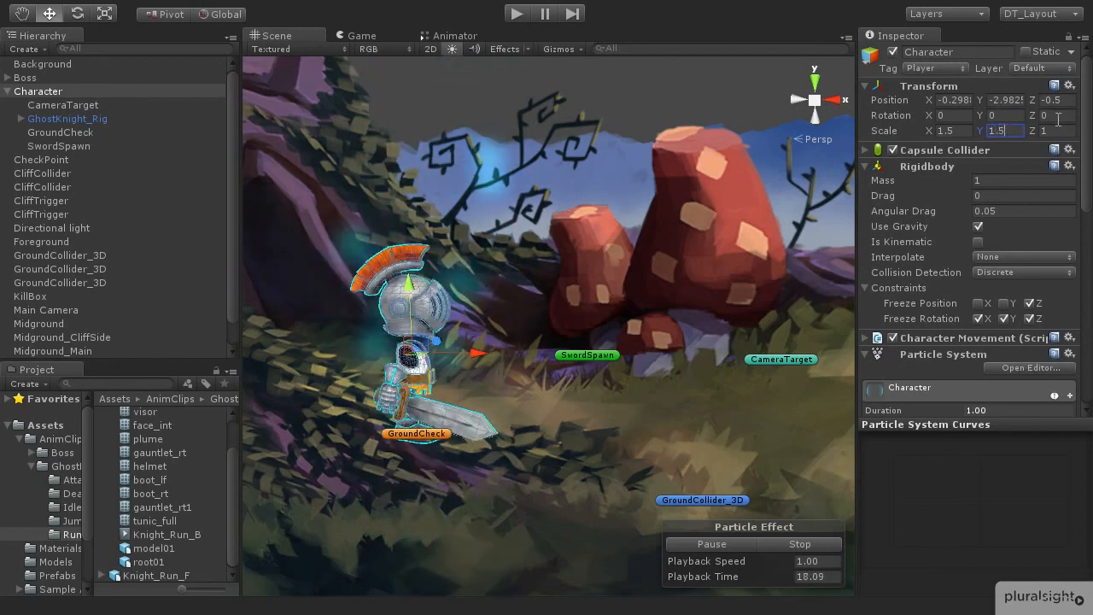
key("Tab")
type("1.5")
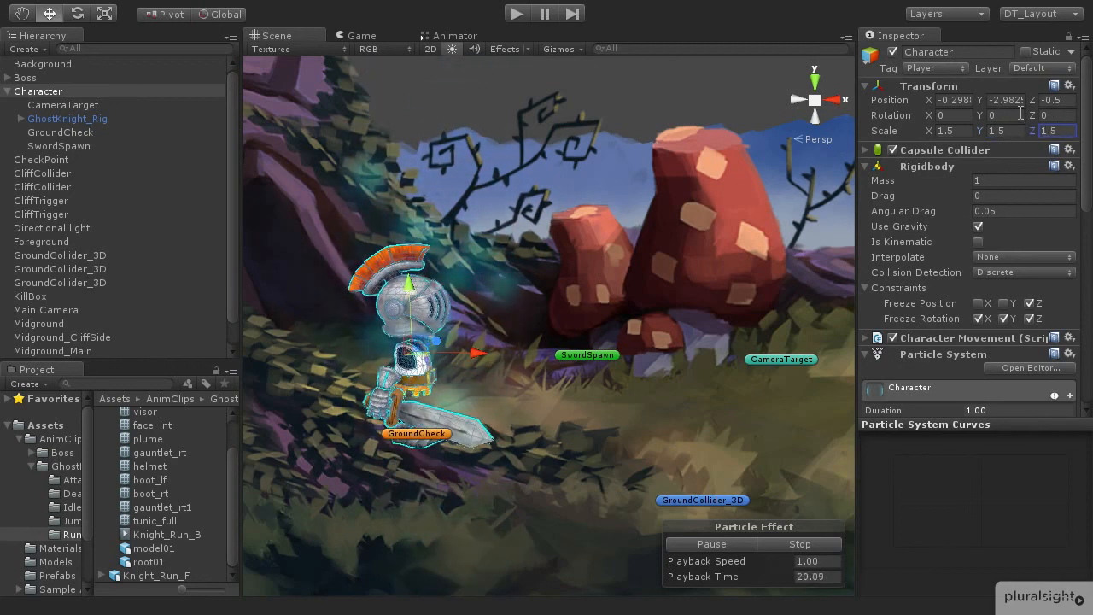
- Play-test the enlarged knight, running it back and forth to check how it turns around
left_click(516, 15)
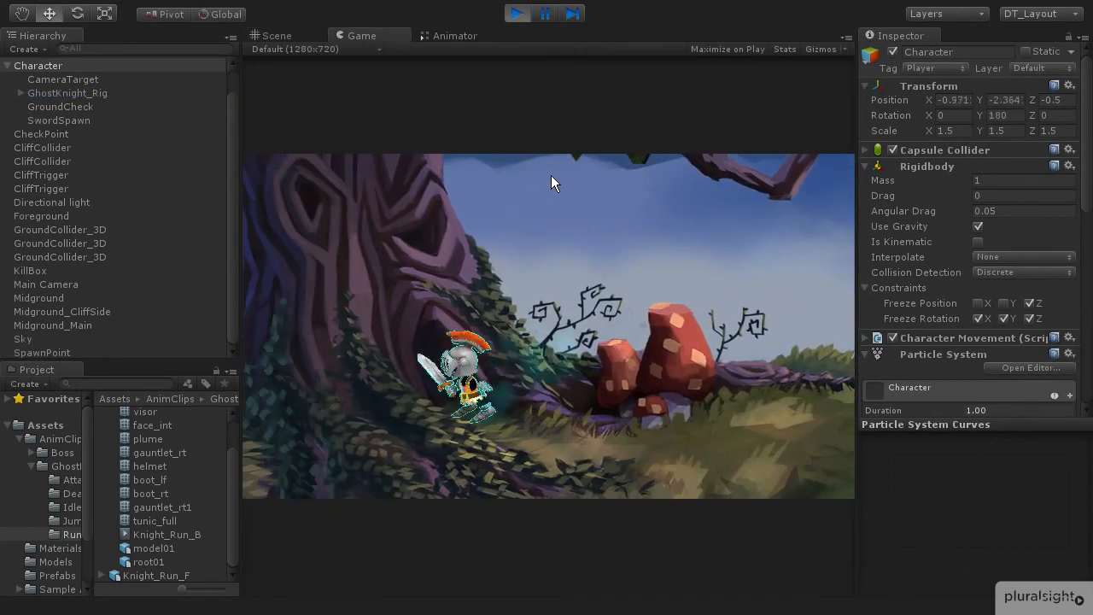
key("Right")
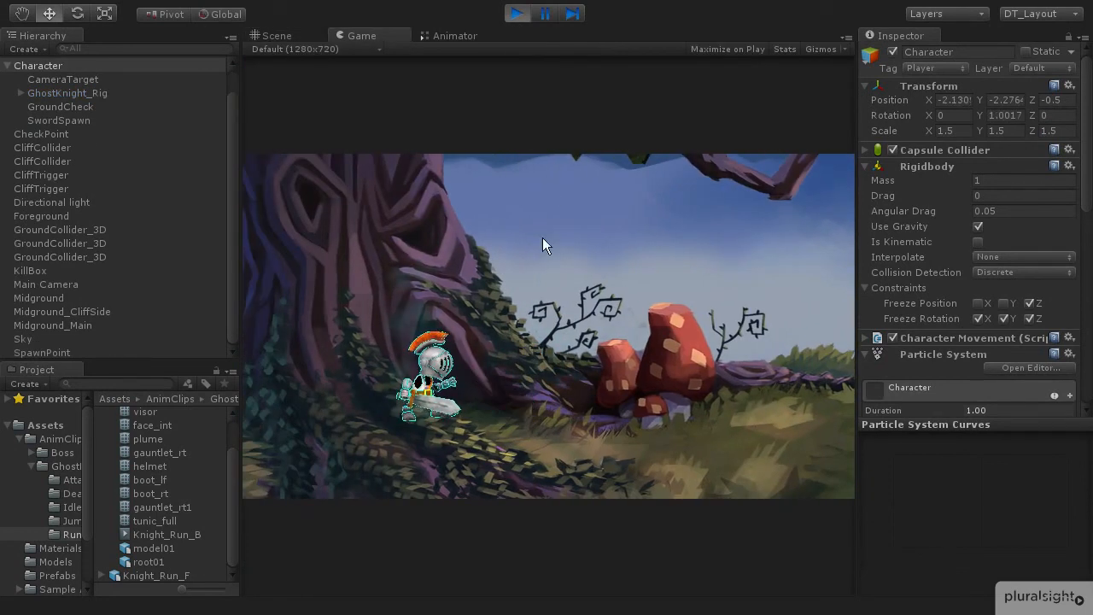
key("Left")
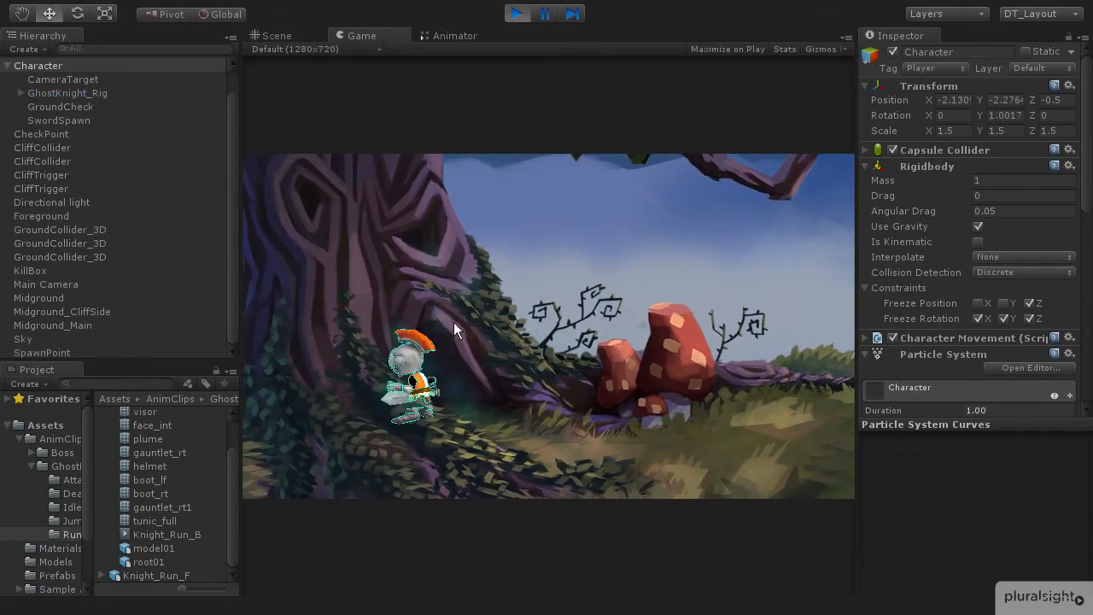
key("Right")
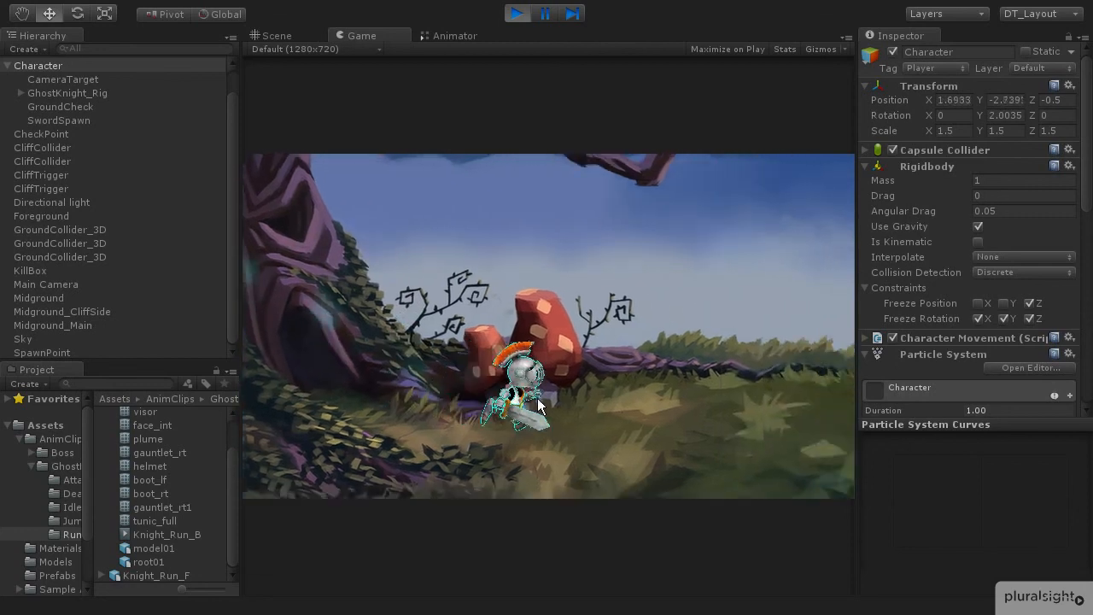
key("Left")
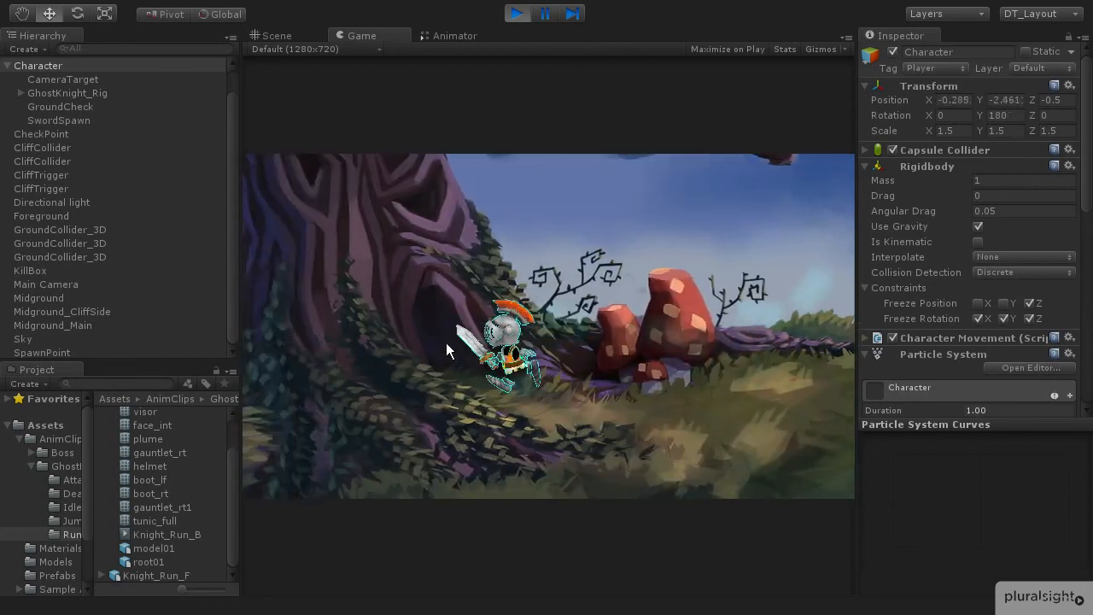
key("Right")
key("Left")
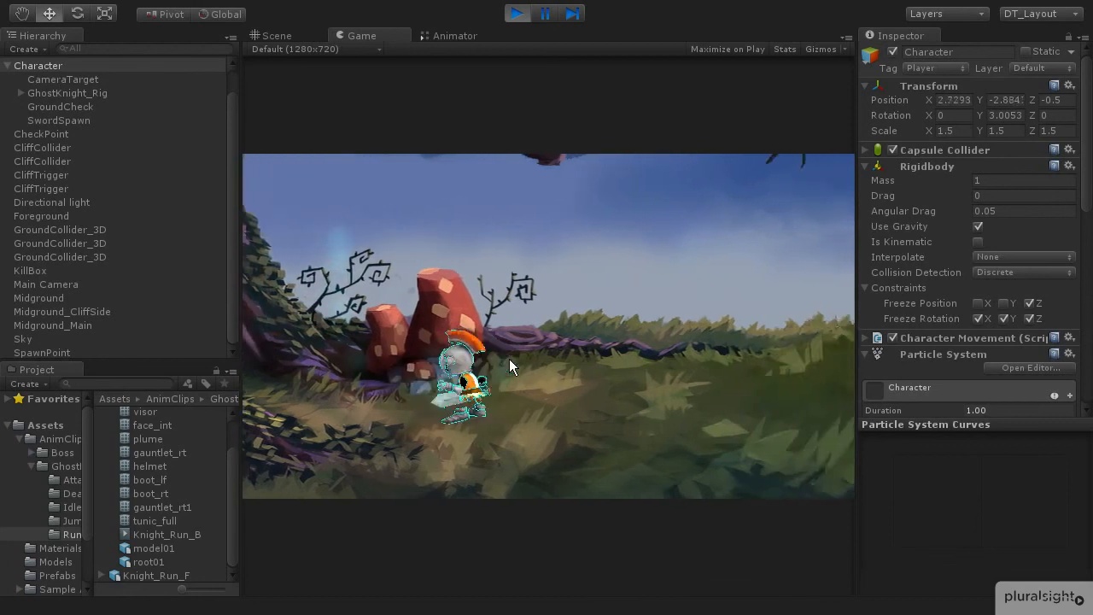